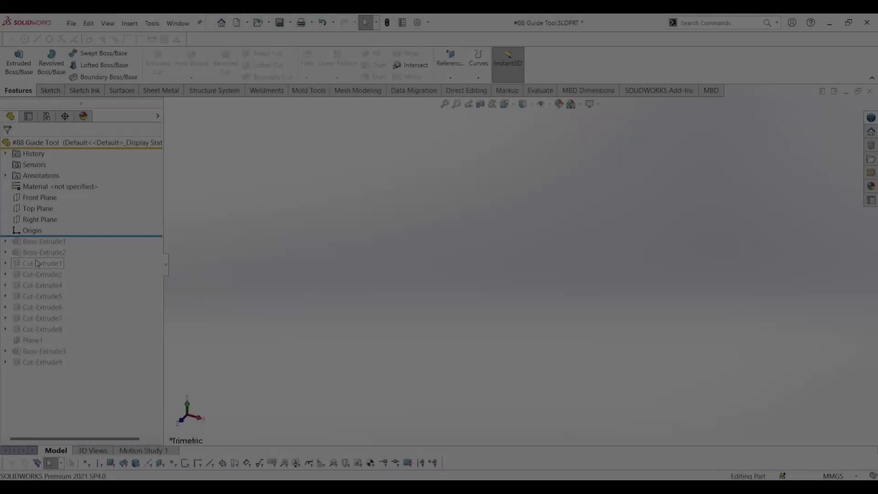
Step: Roll the #88 Guide Tool part back to just below Boss-Extrude1
{"action": "left_click_drag", "start_coordinate": [78, 235], "coordinate": [19, 247]}
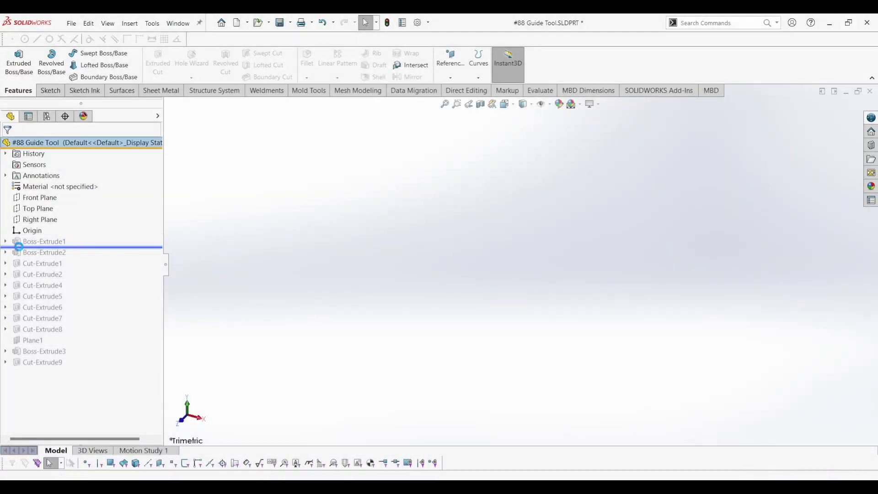
Step: In Boss-Extrude1's sketch, move the 60.00 and both 30.00 dimensions further from the outline
{"action": "left_click", "coordinate": [39, 252]}
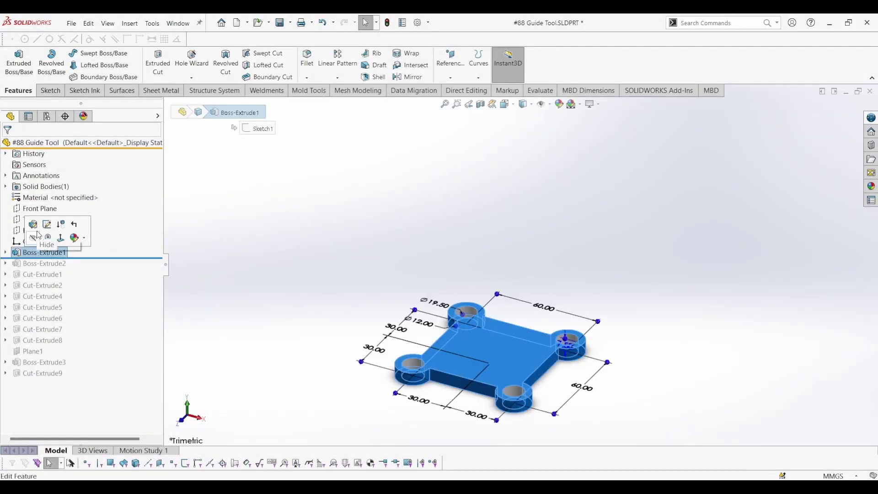
{"action": "left_click", "coordinate": [47, 224]}
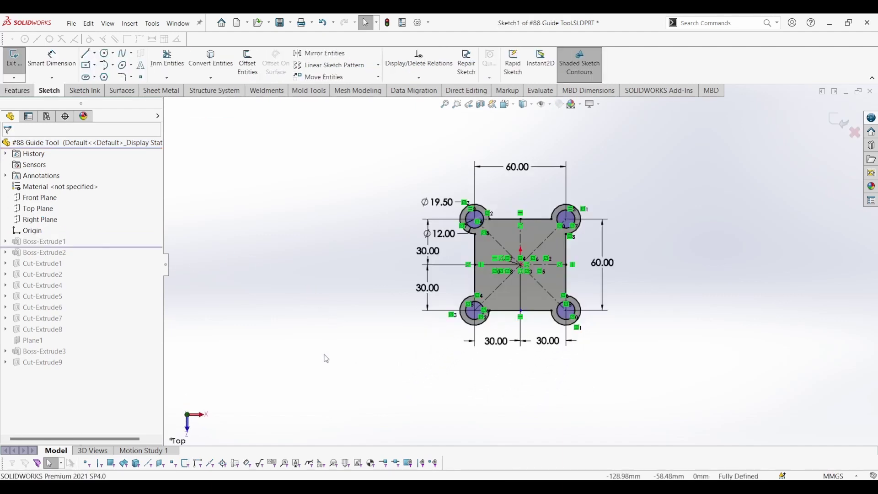
{"action": "scroll", "coordinate": [571, 224], "scroll_direction": "down", "scroll_amount": 2}
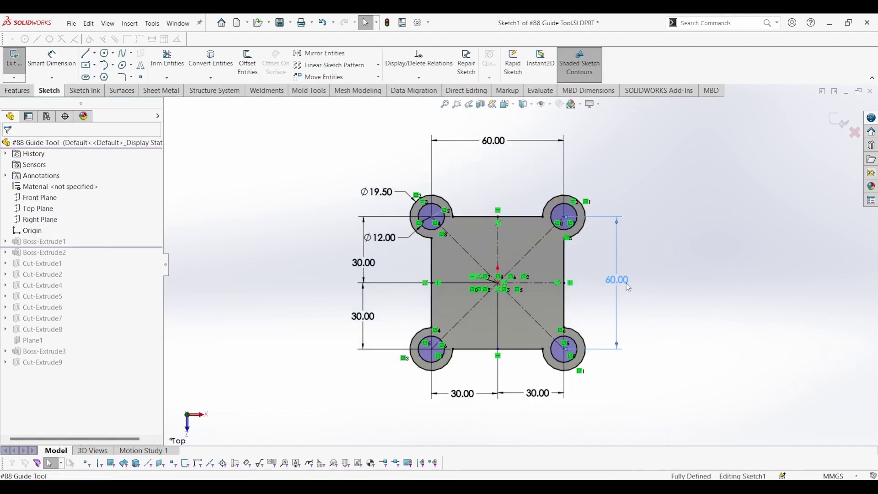
{"action": "left_click_drag", "start_coordinate": [629, 288], "coordinate": [628, 286]}
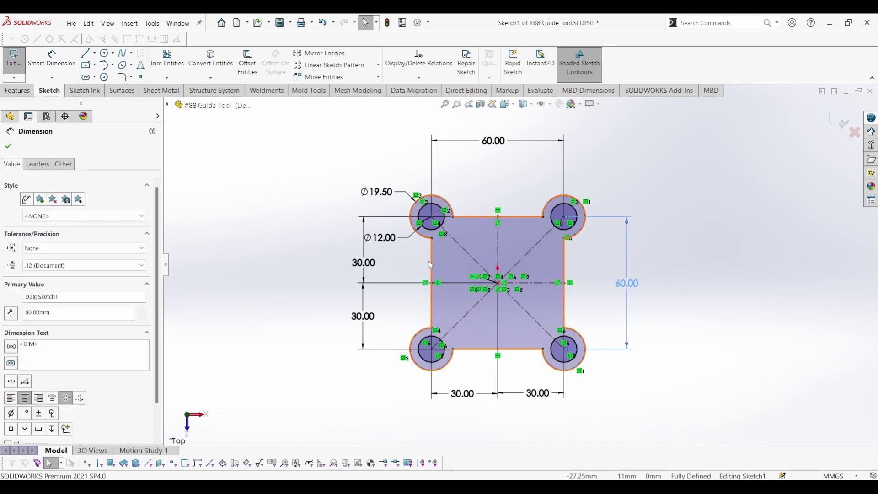
{"action": "left_click_drag", "start_coordinate": [347, 265], "coordinate": [335, 253]}
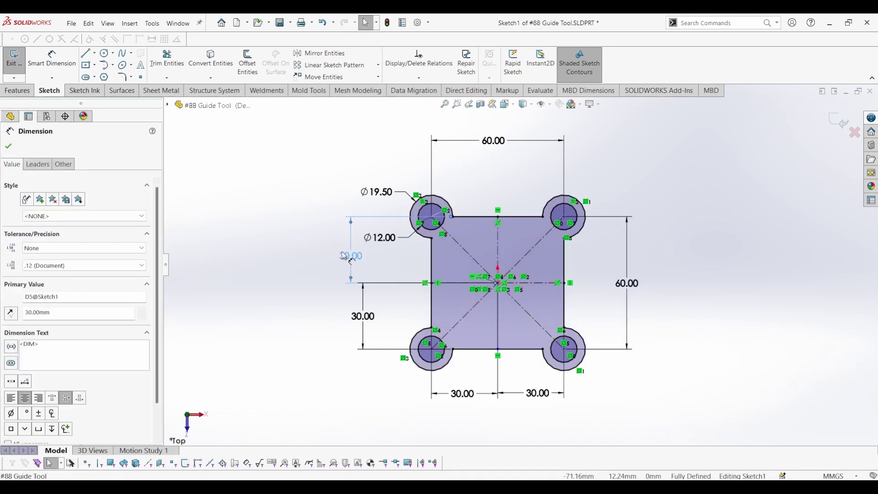
{"action": "left_click_drag", "start_coordinate": [371, 322], "coordinate": [359, 328]}
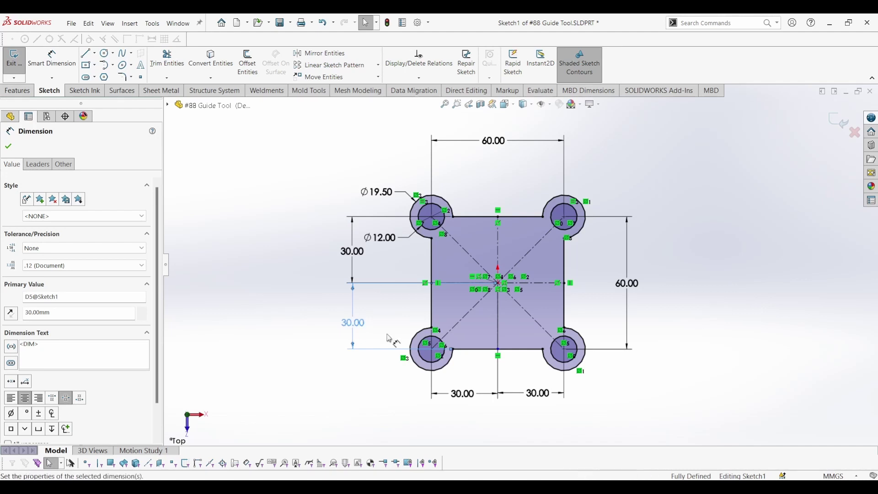
Step: Close the dimension properties and exit the sketch to rebuild the plate
{"action": "left_click", "coordinate": [9, 147]}
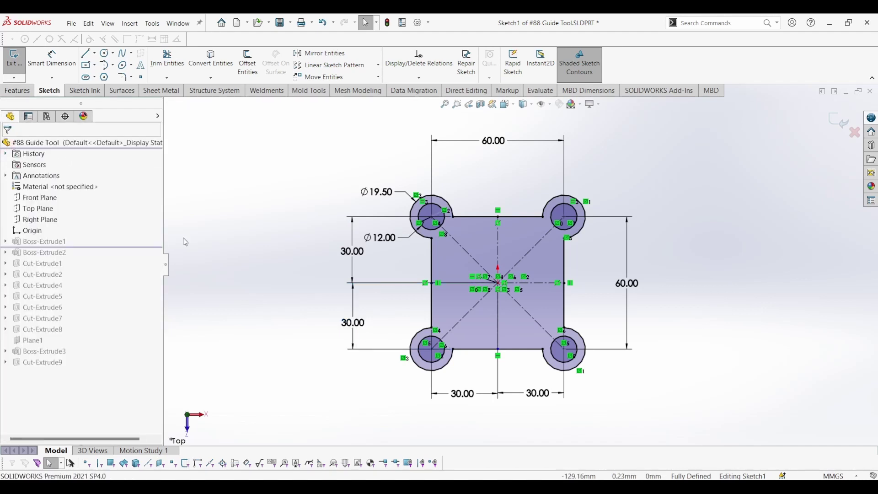
{"action": "left_click", "coordinate": [20, 210]}
{"action": "scroll", "coordinate": [285, 276], "scroll_direction": "down", "scroll_amount": 2}
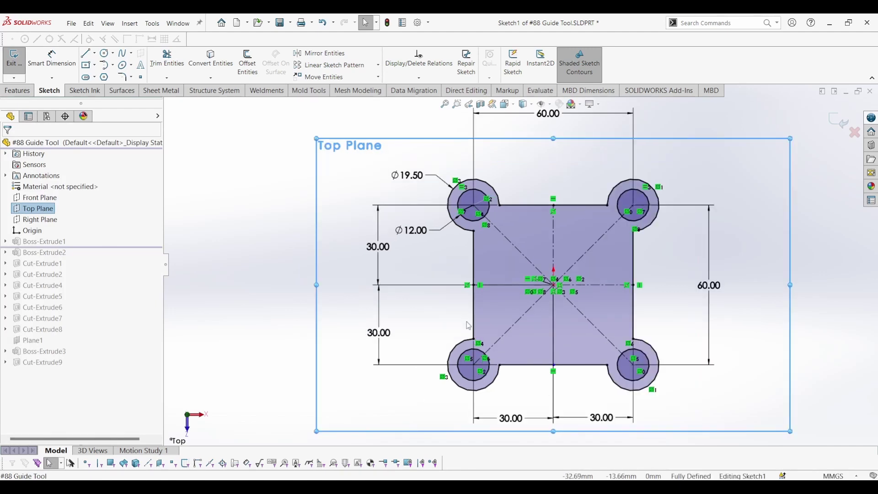
{"action": "scroll", "coordinate": [519, 265], "scroll_direction": "up", "scroll_amount": 1}
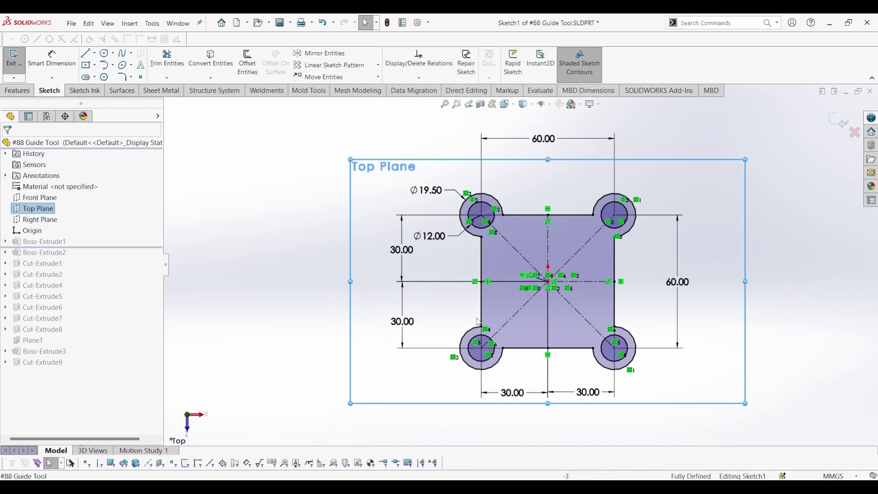
{"action": "left_click", "coordinate": [834, 125]}
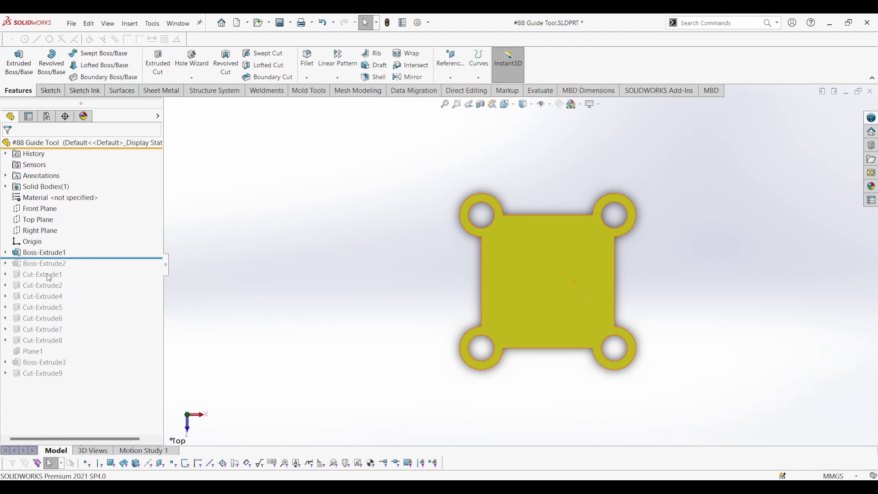
Step: Re-accept Boss-Extrude1 at 7.50mm depth, view trimetric, and roll forward to include Boss-Extrude2
{"action": "left_click", "coordinate": [50, 255]}
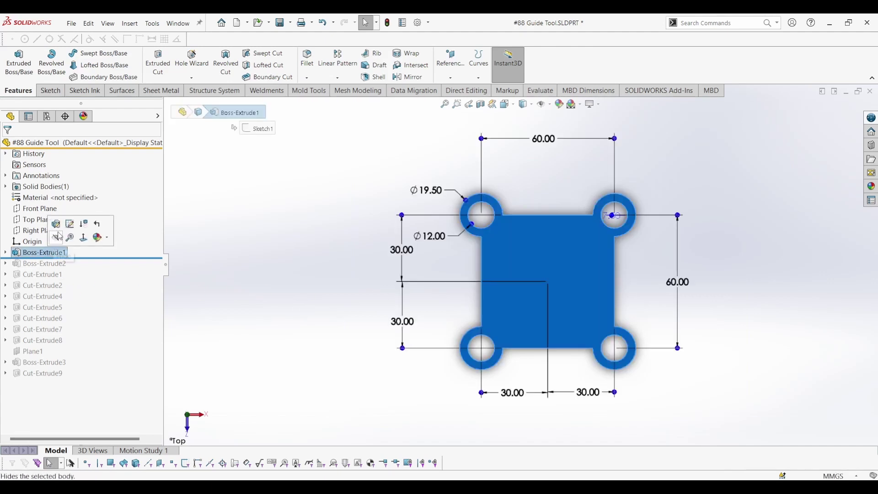
{"action": "left_click", "coordinate": [57, 232]}
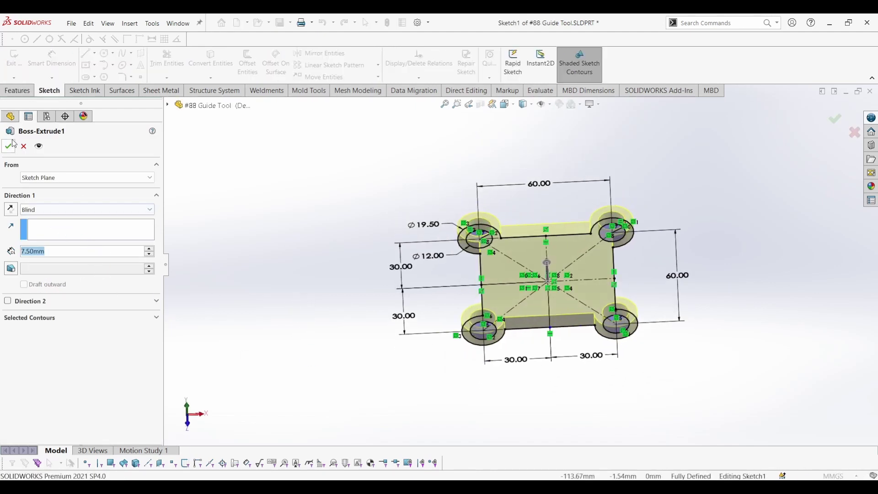
{"action": "key", "text": "Return"}
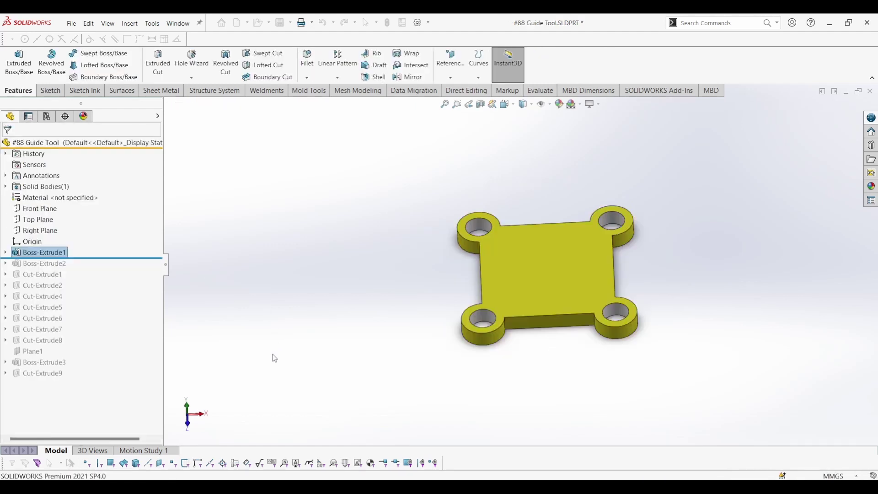
{"action": "key", "text": "ctrl+7"}
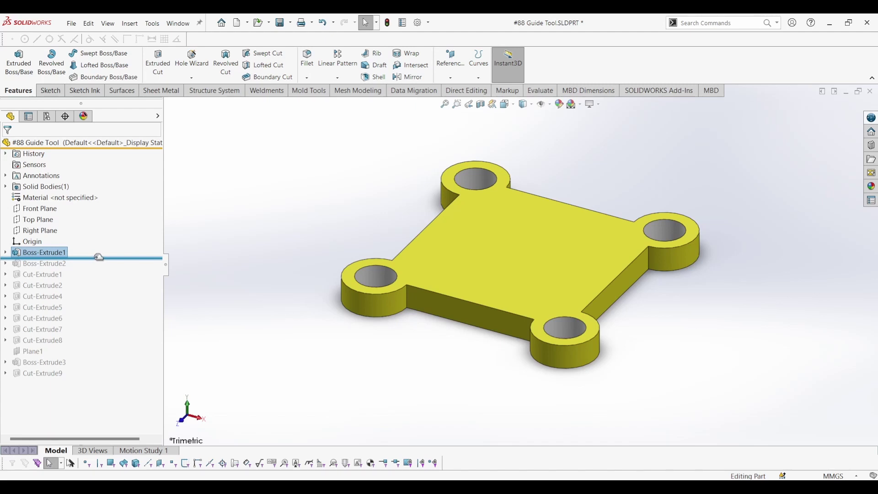
{"action": "mouse_move", "coordinate": [99, 256]}
{"action": "left_mouse_down"}
{"action": "mouse_move", "coordinate": [94, 267]}
{"action": "mouse_move", "coordinate": [42, 269]}
{"action": "left_mouse_up"}
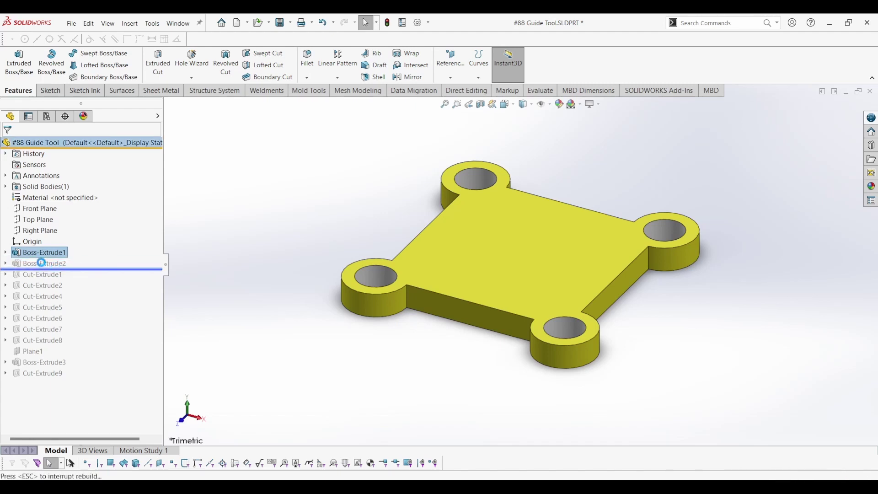
Step: Edit the upright's sketch and shift the 27.00 dimension to the right
{"action": "left_click", "coordinate": [42, 265]}
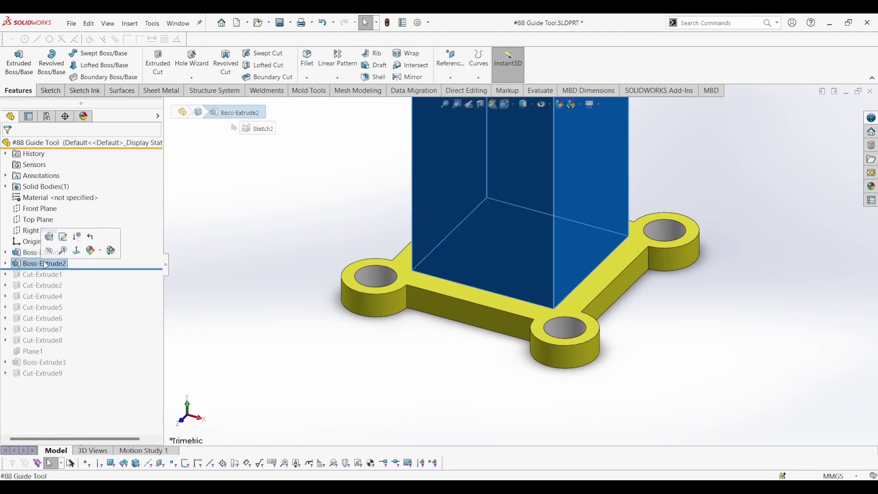
{"action": "left_click", "coordinate": [64, 239]}
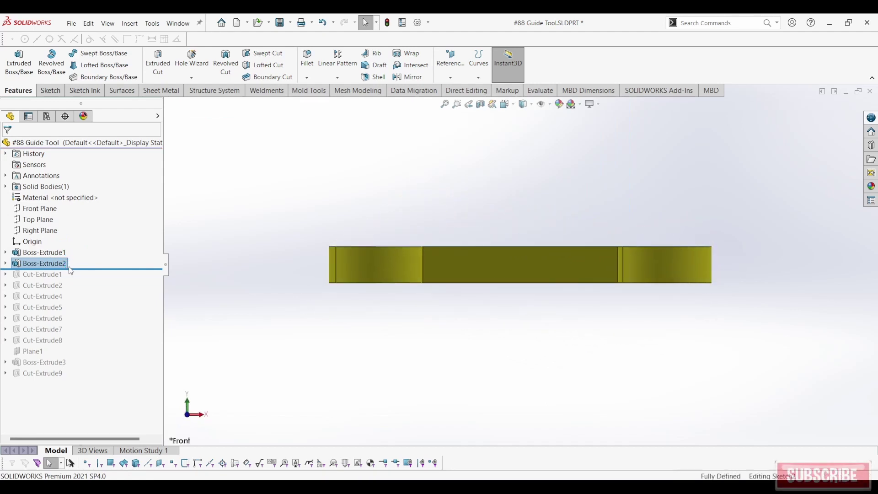
{"action": "scroll", "coordinate": [371, 312], "scroll_direction": "up", "scroll_amount": 2}
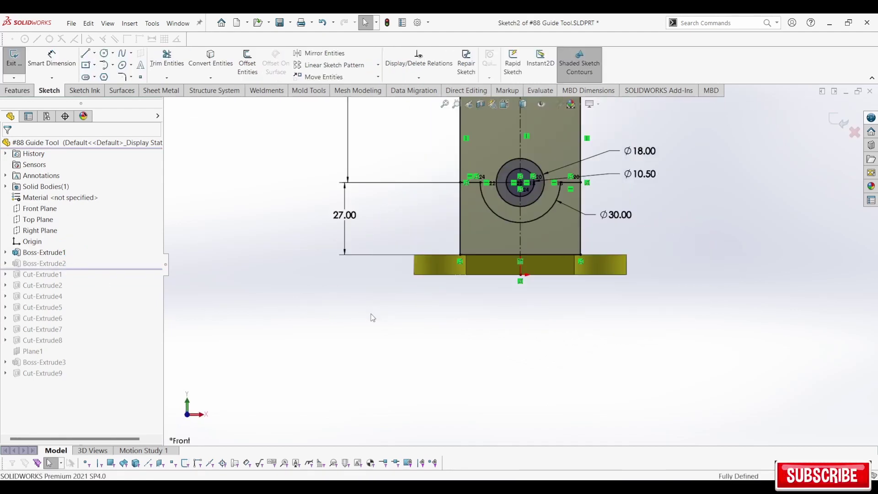
{"action": "scroll", "coordinate": [420, 277], "scroll_direction": "up", "scroll_amount": 2}
{"action": "scroll", "coordinate": [429, 265], "scroll_direction": "up", "scroll_amount": 2}
{"action": "scroll", "coordinate": [507, 169], "scroll_direction": "up", "scroll_amount": 1}
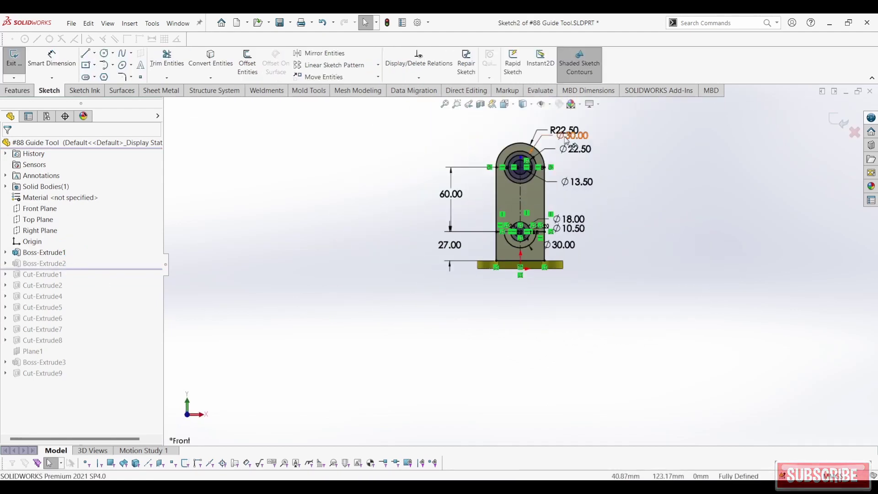
{"action": "scroll", "coordinate": [571, 142], "scroll_direction": "down", "scroll_amount": 1}
{"action": "scroll", "coordinate": [571, 166], "scroll_direction": "down", "scroll_amount": 1}
{"action": "scroll", "coordinate": [572, 236], "scroll_direction": "down", "scroll_amount": 1}
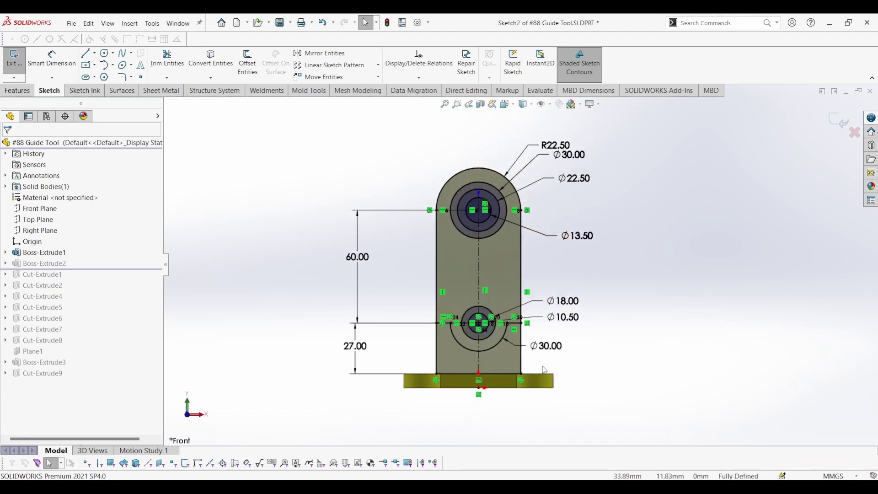
{"action": "left_click_drag", "start_coordinate": [355, 346], "coordinate": [371, 349]}
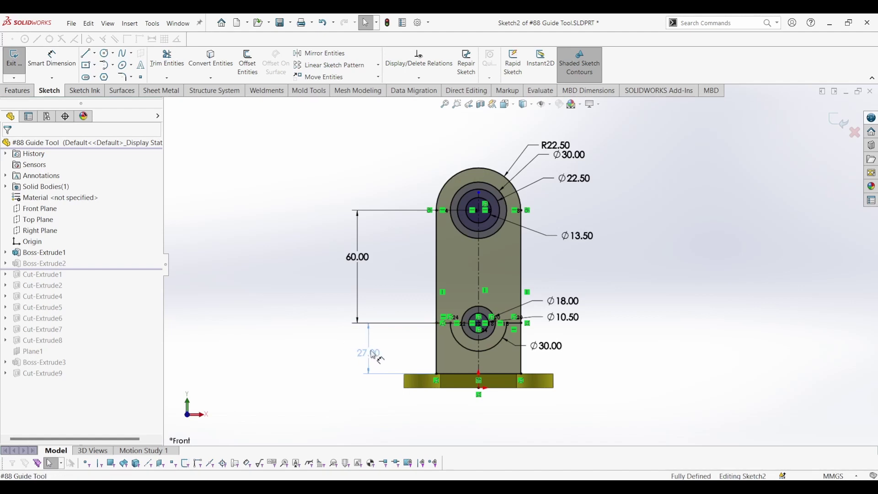
{"action": "left_click", "coordinate": [373, 350]}
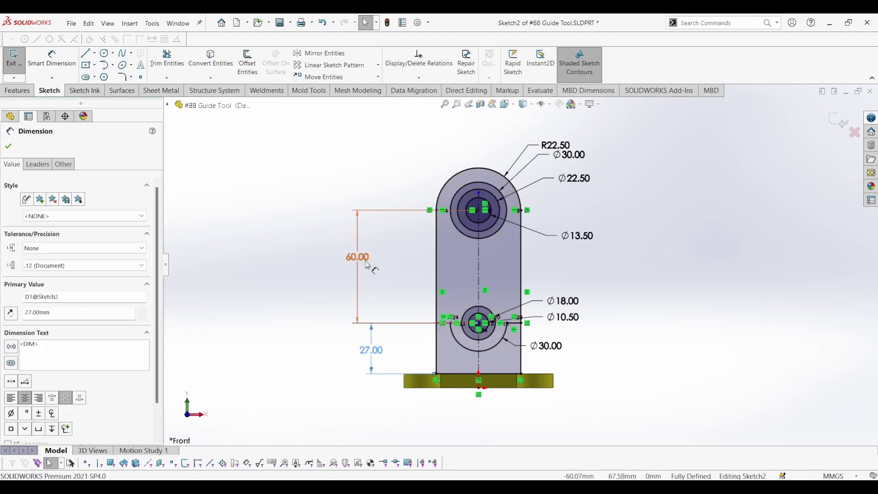
Step: Reposition the 60.00, Ø30.00, Ø10.50 and Ø18.00 dimensions around the upright
{"action": "left_click_drag", "start_coordinate": [367, 264], "coordinate": [385, 269]}
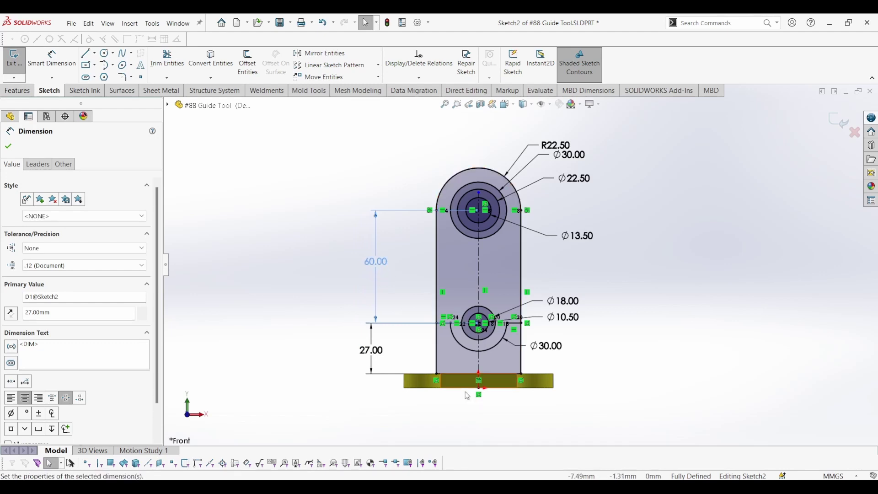
{"action": "scroll", "coordinate": [503, 333], "scroll_direction": "down", "scroll_amount": 2}
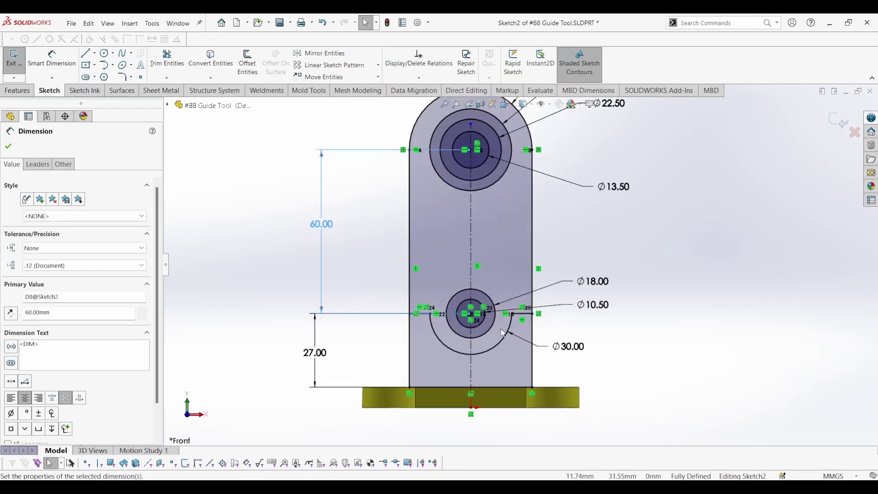
{"action": "scroll", "coordinate": [512, 343], "scroll_direction": "down", "scroll_amount": 1}
{"action": "scroll", "coordinate": [517, 350], "scroll_direction": "down", "scroll_amount": 1}
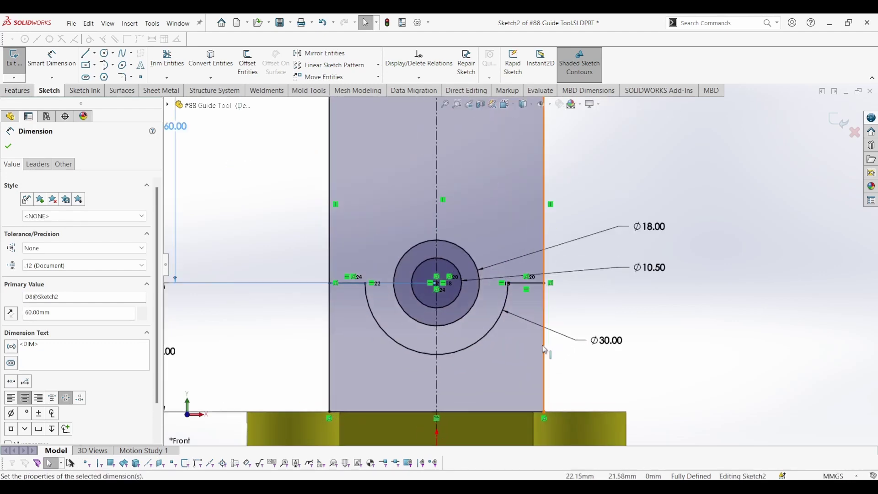
{"action": "left_click_drag", "start_coordinate": [596, 346], "coordinate": [586, 368]}
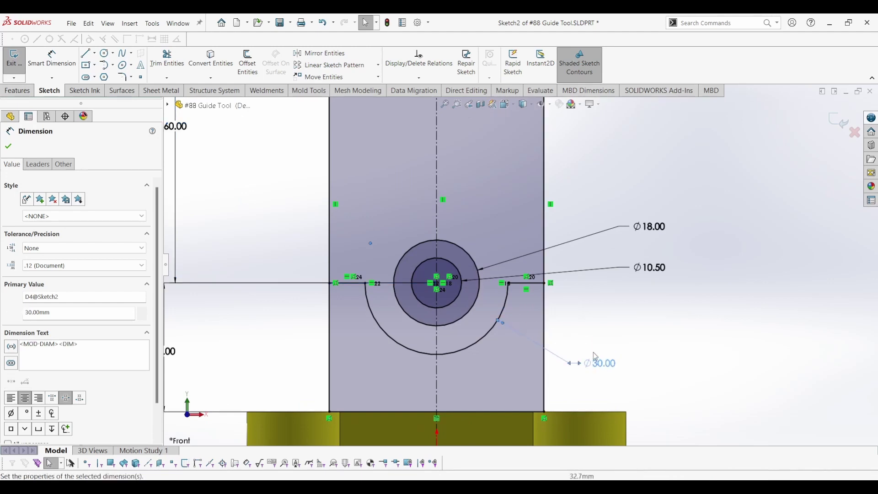
{"action": "left_click_drag", "start_coordinate": [648, 275], "coordinate": [597, 338]}
{"action": "left_click_drag", "start_coordinate": [647, 229], "coordinate": [562, 230]}
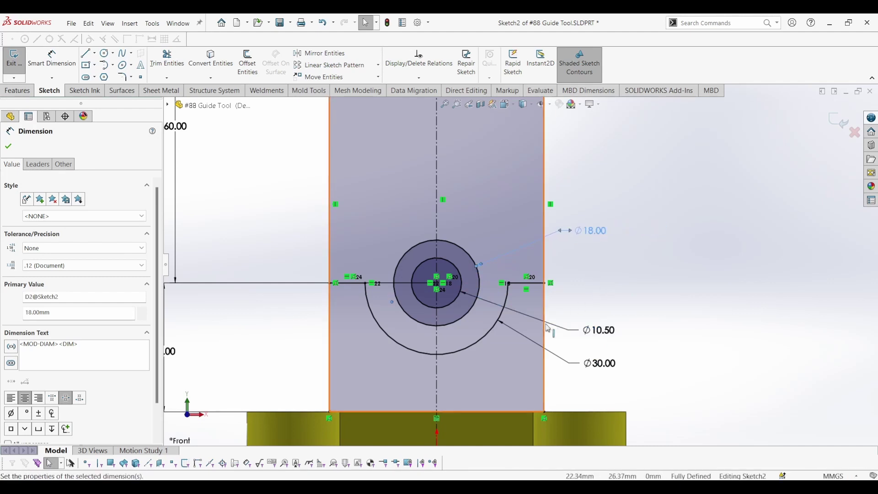
Step: Place Ø13.50, Ø22.50, Ø30.00 and R22.50 beside the upper bore and exit the sketch
{"action": "scroll", "coordinate": [521, 266], "scroll_direction": "up", "scroll_amount": 2}
{"action": "scroll", "coordinate": [547, 259], "scroll_direction": "up", "scroll_amount": 3}
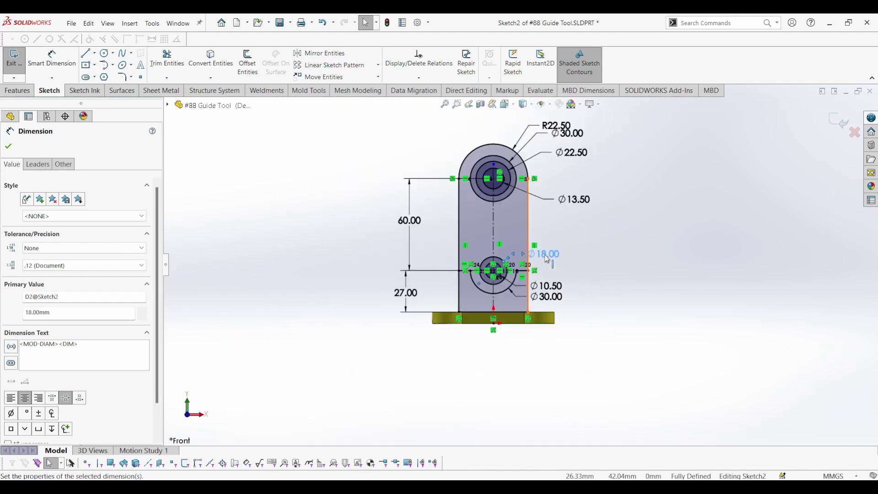
{"action": "scroll", "coordinate": [550, 220], "scroll_direction": "down", "scroll_amount": 2}
{"action": "scroll", "coordinate": [552, 256], "scroll_direction": "down", "scroll_amount": 2}
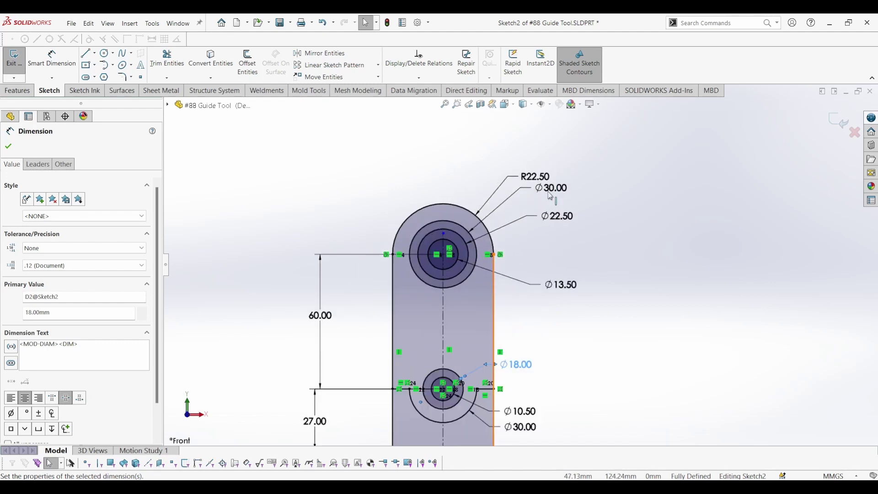
{"action": "scroll", "coordinate": [553, 297], "scroll_direction": "down", "scroll_amount": 1}
{"action": "left_click_drag", "start_coordinate": [553, 296], "coordinate": [534, 324]}
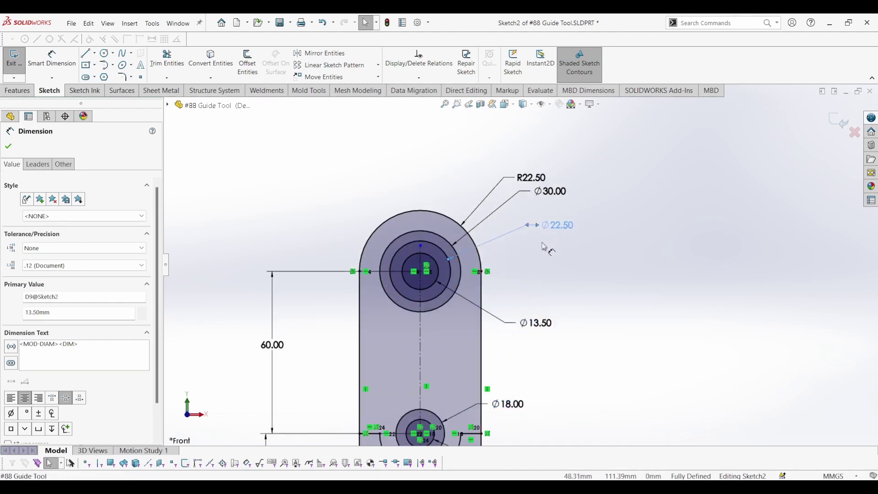
{"action": "left_click_drag", "start_coordinate": [553, 230], "coordinate": [530, 274]}
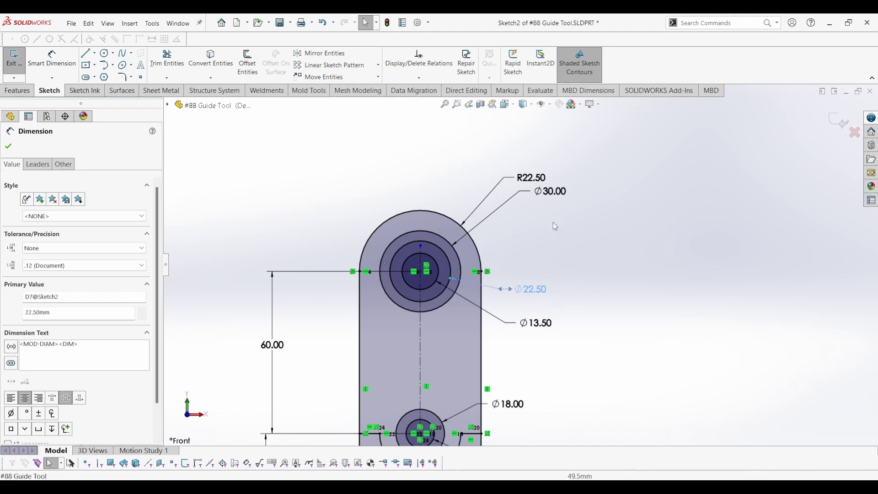
{"action": "left_click_drag", "start_coordinate": [544, 193], "coordinate": [541, 208]}
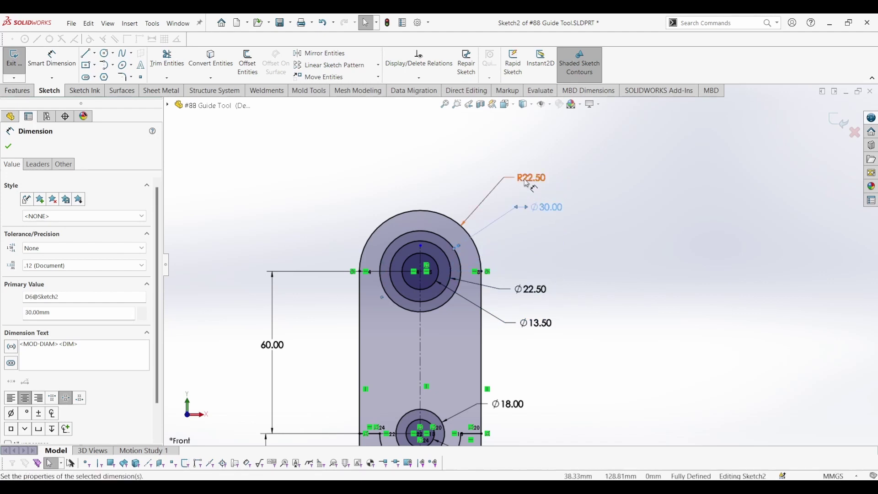
{"action": "left_click_drag", "start_coordinate": [531, 177], "coordinate": [546, 183]}
{"action": "left_click", "coordinate": [740, 183]}
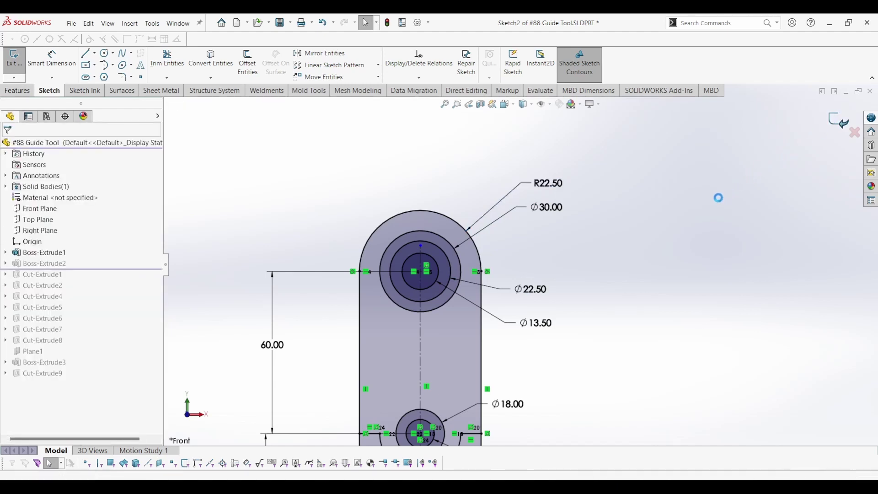
Step: Re-accept Boss-Extrude2 as a 45.00 mm Mid Plane extrusion, shown in trimetric view
{"action": "left_click", "coordinate": [38, 264]}
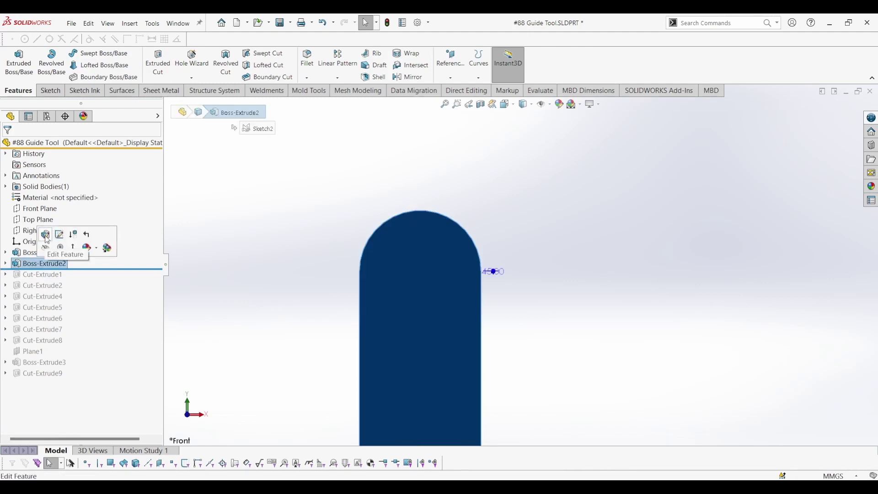
{"action": "left_click", "coordinate": [45, 235]}
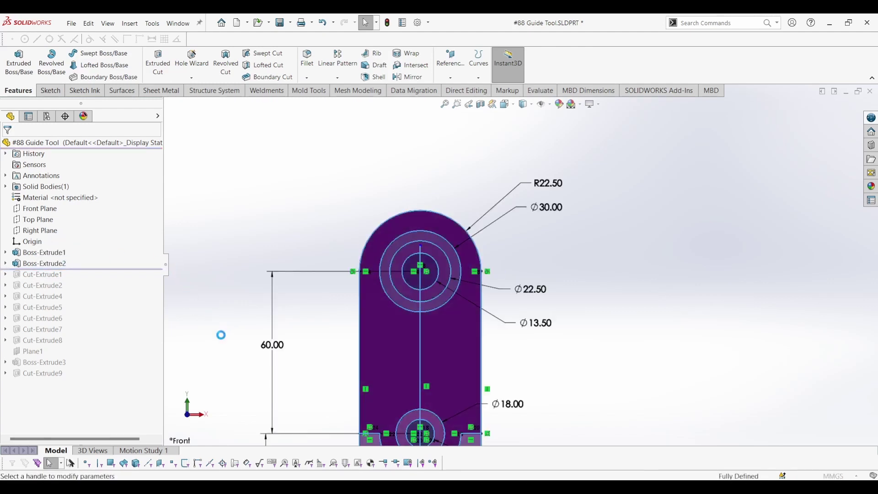
{"action": "scroll", "coordinate": [218, 350], "scroll_direction": "down", "scroll_amount": 3}
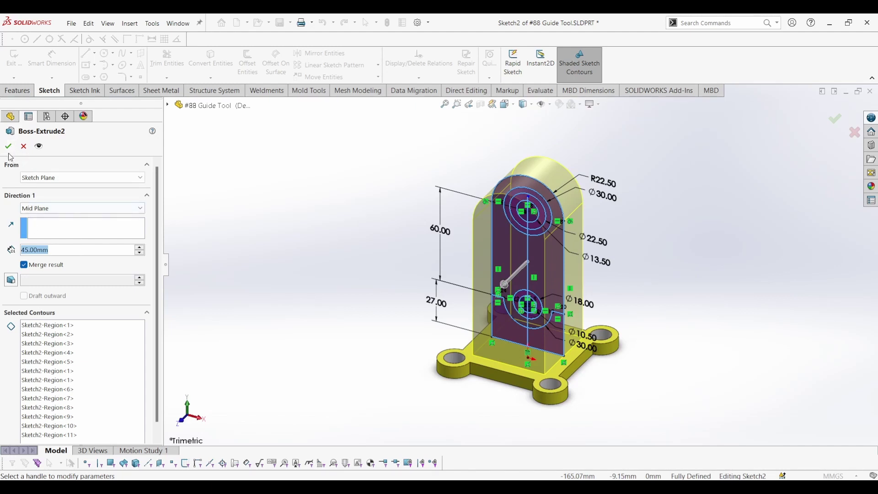
{"action": "key", "text": "Return"}
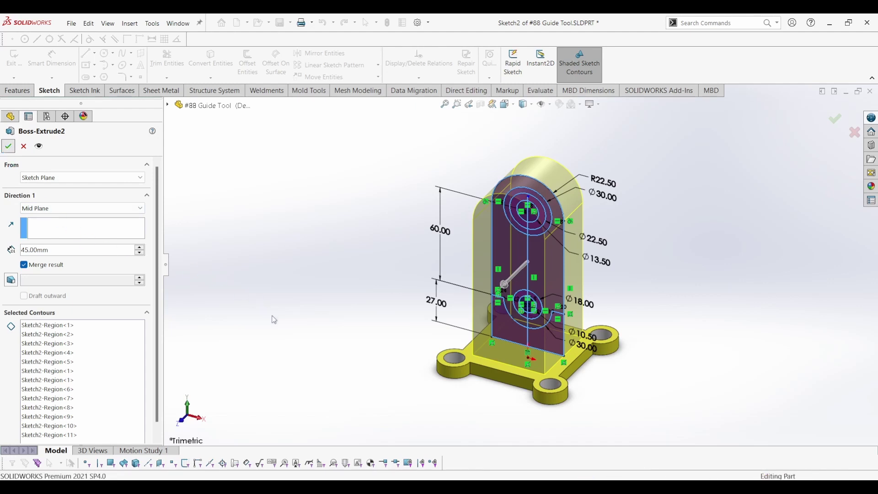
{"action": "mouse_move", "coordinate": [580, 199]}
{"action": "middle_mouse_down"}
{"action": "mouse_move", "coordinate": [443, 284]}
{"action": "mouse_move", "coordinate": [308, 331]}
{"action": "mouse_move", "coordinate": [467, 314]}
{"action": "middle_mouse_up"}
{"action": "key", "text": "ctrl+7"}
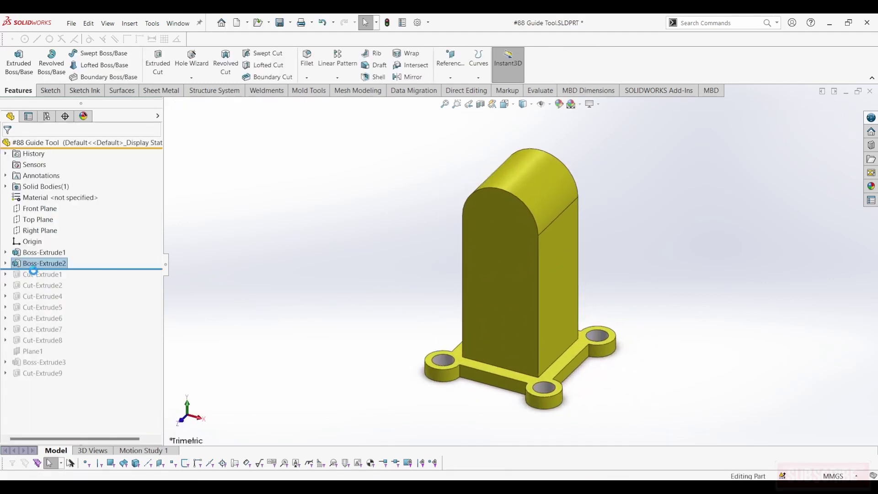
{"action": "left_click", "coordinate": [6, 263]}
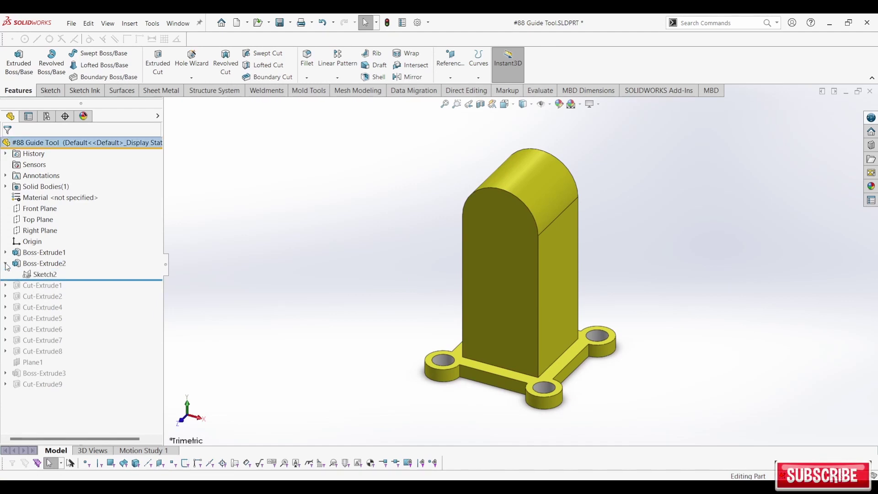
Step: Show Sketch2 on the model and roll forward to include Cut-Extrude1
{"action": "left_click", "coordinate": [27, 274]}
{"action": "left_click", "coordinate": [46, 243]}
{"action": "left_click", "coordinate": [289, 322]}
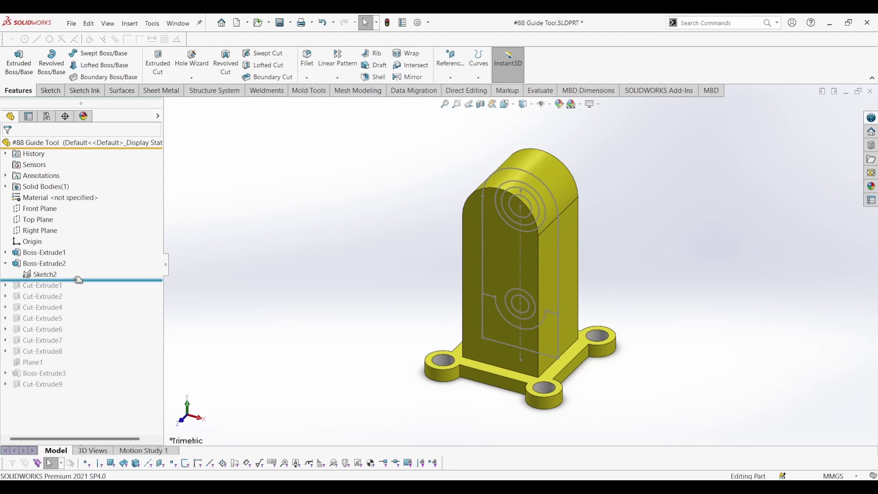
{"action": "left_click_drag", "start_coordinate": [78, 280], "coordinate": [74, 290]}
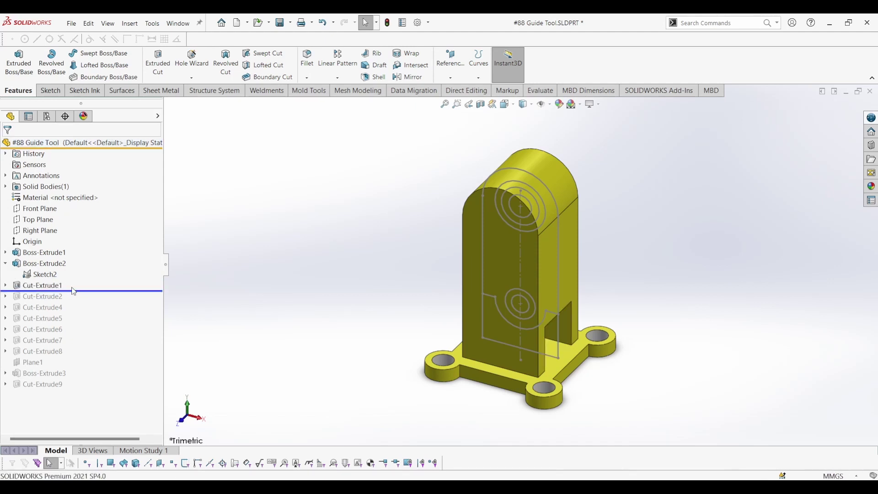
Step: Open Cut-Extrude1's 30.00 mm Mid Plane cut and review its Sketch2 contour regions
{"action": "left_click", "coordinate": [45, 286]}
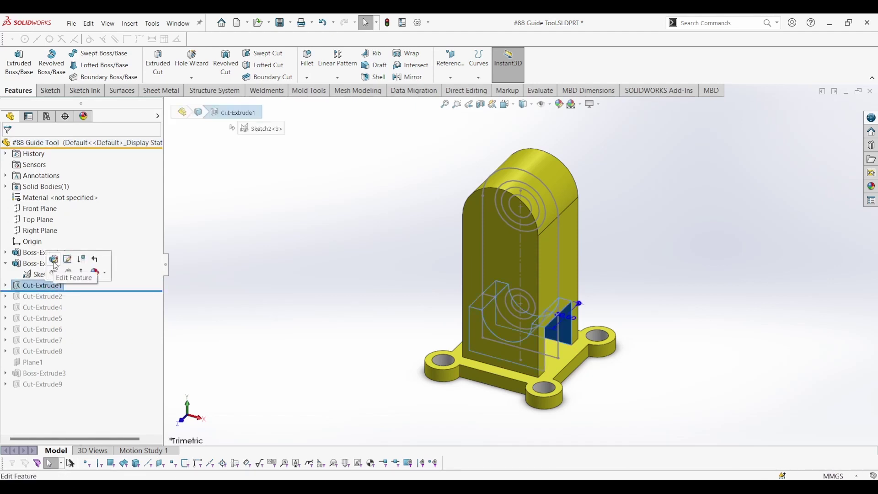
{"action": "left_click", "coordinate": [54, 263]}
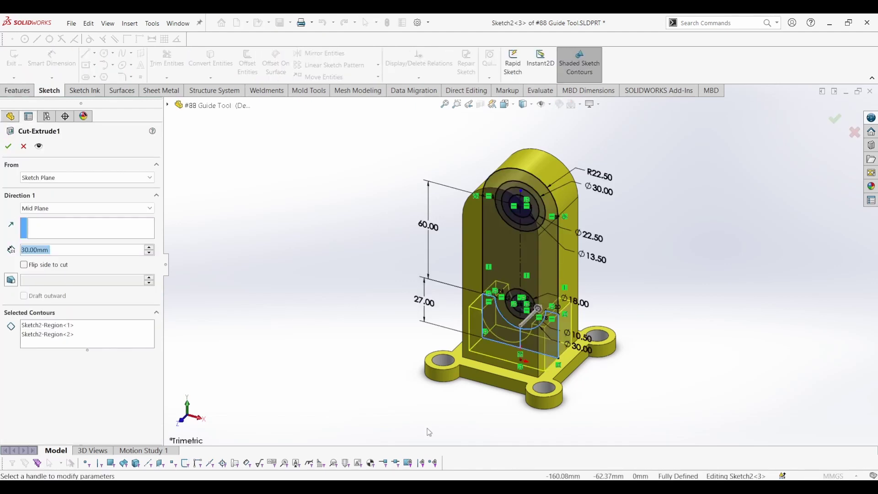
{"action": "scroll", "coordinate": [426, 431], "scroll_direction": "down", "scroll_amount": 3}
{"action": "left_click", "coordinate": [69, 334]}
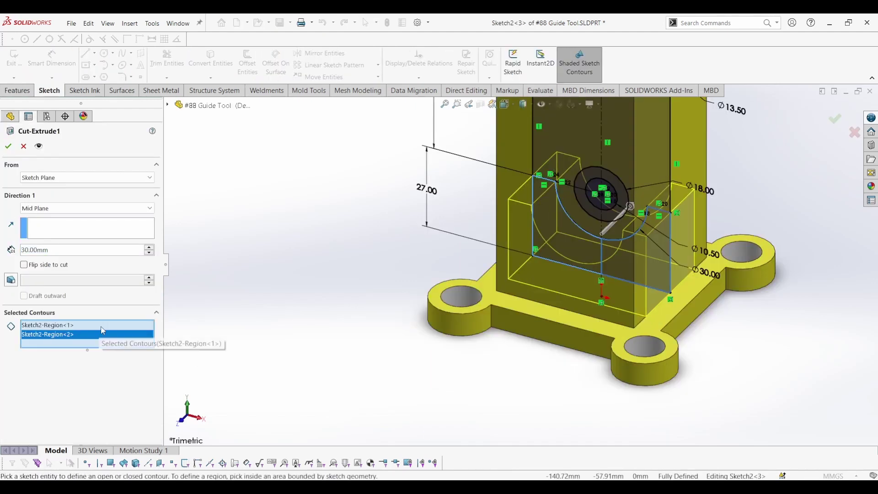
{"action": "left_click", "coordinate": [51, 325]}
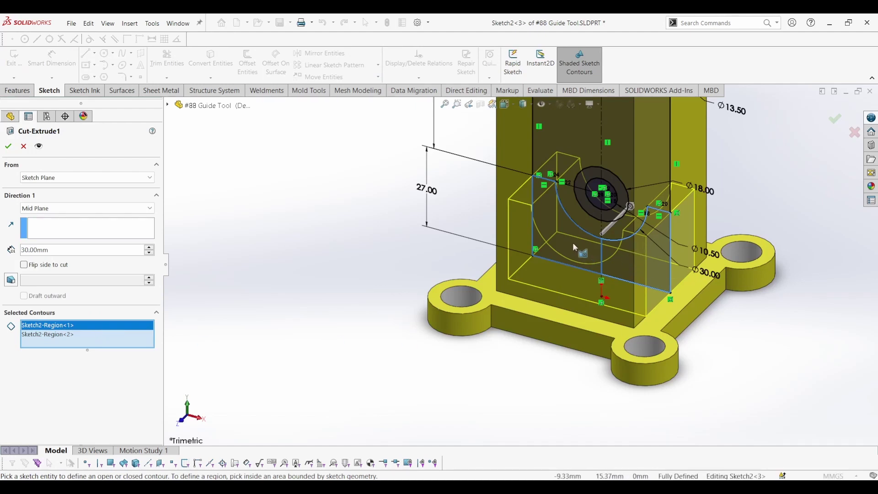
{"action": "scroll", "coordinate": [474, 269], "scroll_direction": "up", "scroll_amount": 3}
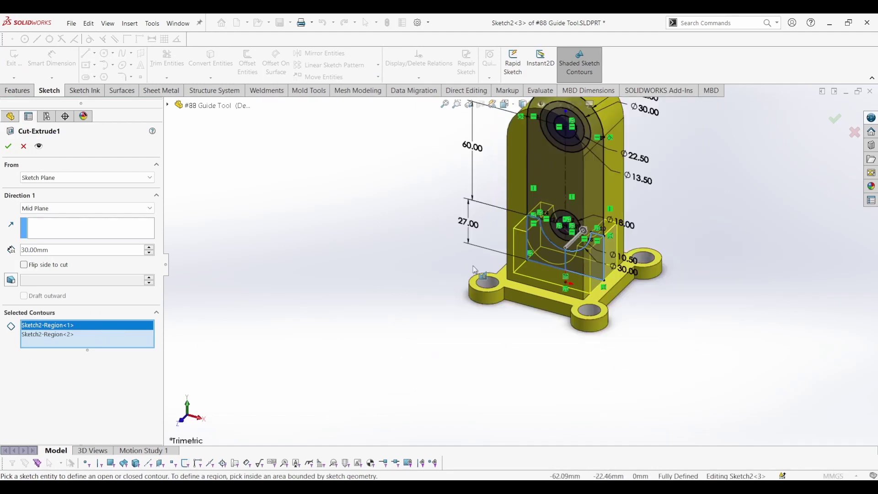
Step: Display the part as Hidden Lines Visible, zoomed to fit and orbited to the cut
{"action": "left_click", "coordinate": [524, 104]}
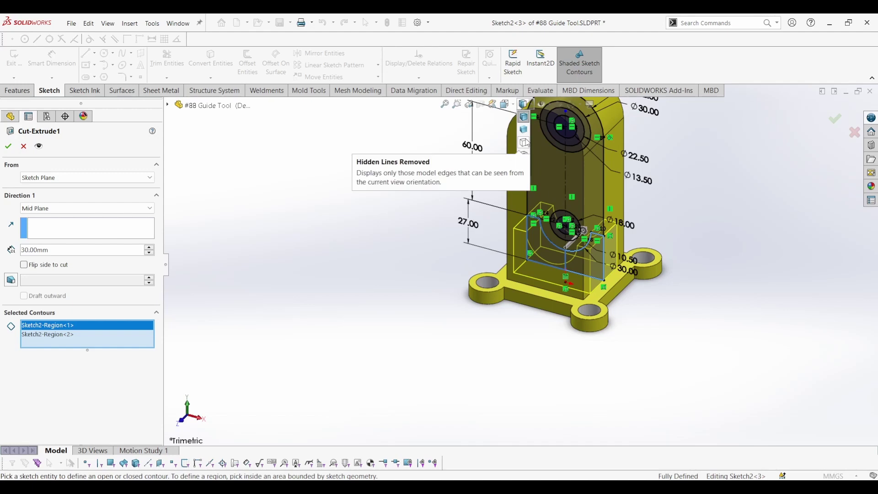
{"action": "left_click", "coordinate": [524, 156]}
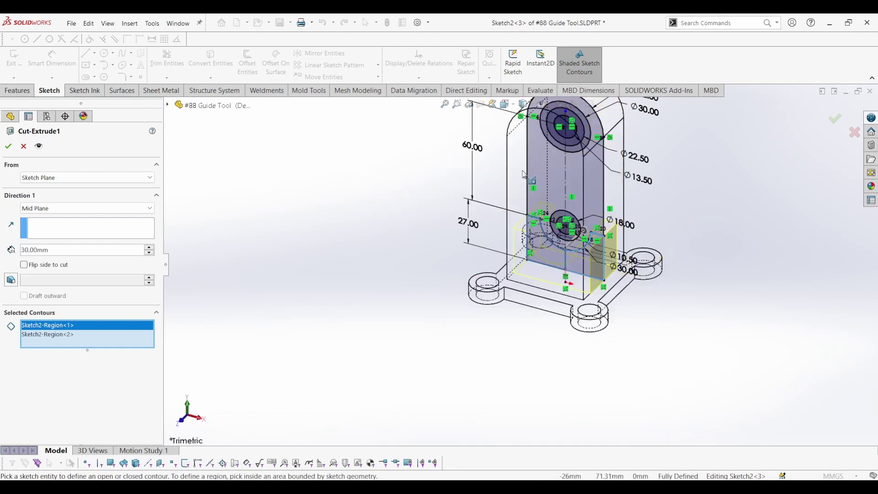
{"action": "scroll", "coordinate": [612, 243], "scroll_direction": "down", "scroll_amount": 2}
{"action": "scroll", "coordinate": [637, 211], "scroll_direction": "down", "scroll_amount": 2}
{"action": "scroll", "coordinate": [636, 210], "scroll_direction": "down", "scroll_amount": 3}
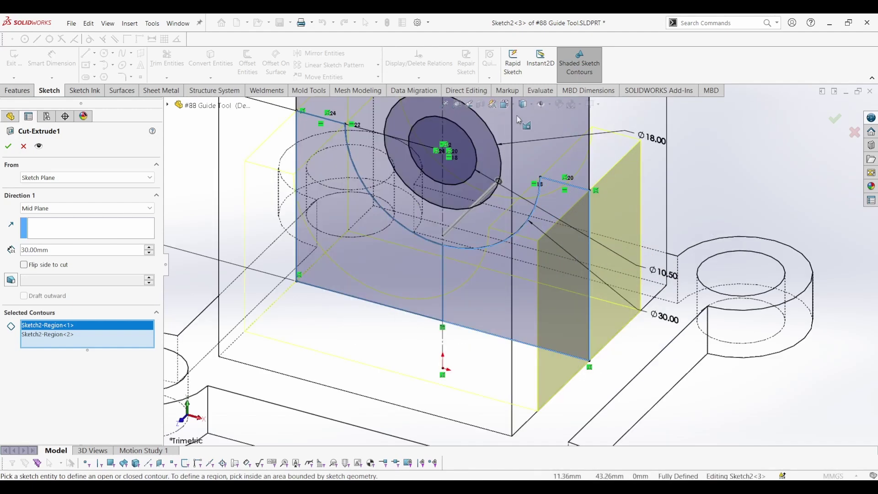
{"action": "key", "text": "f"}
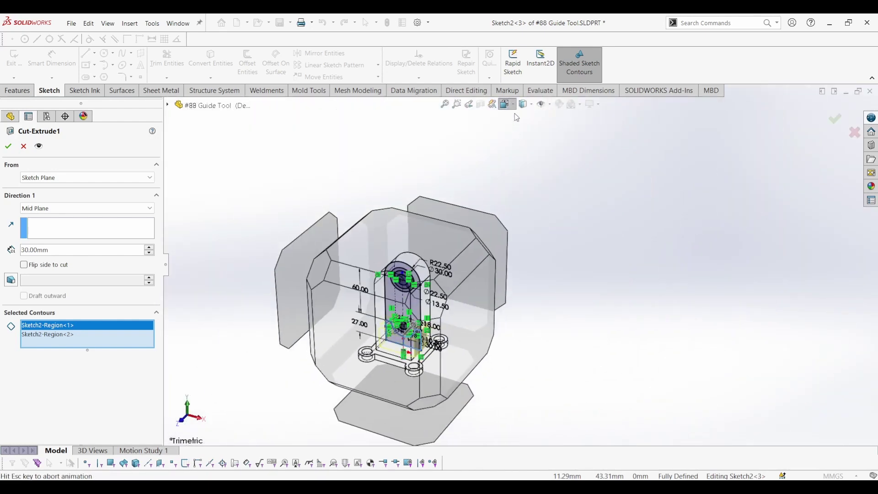
{"action": "left_click", "coordinate": [513, 110]}
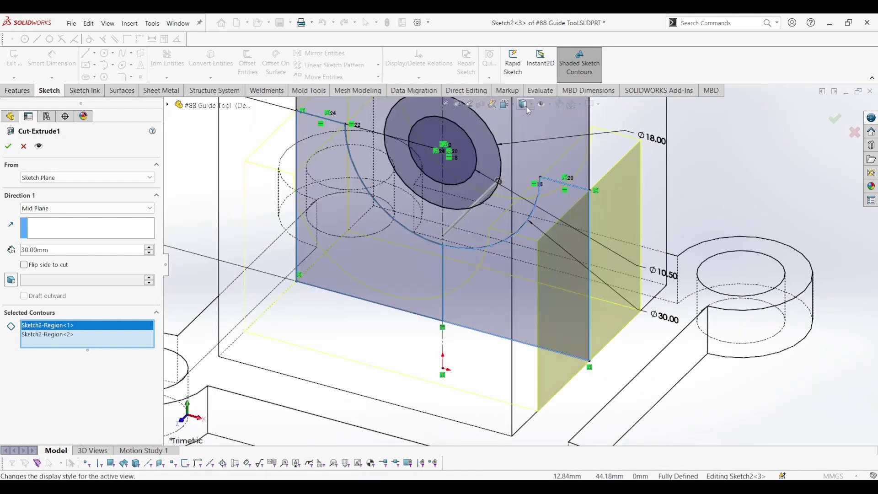
{"action": "left_click", "coordinate": [531, 105]}
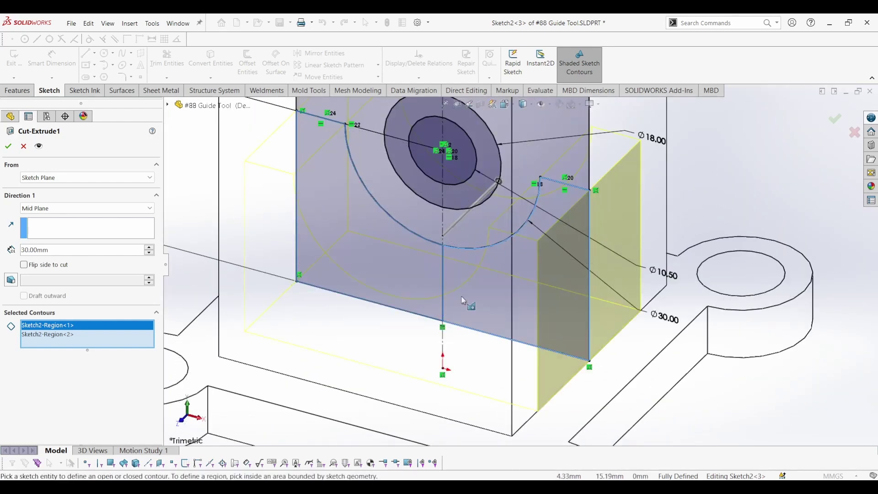
{"action": "scroll", "coordinate": [429, 331], "scroll_direction": "up", "scroll_amount": 5}
{"action": "middle_click_drag", "start_coordinate": [429, 331], "coordinate": [437, 292]}
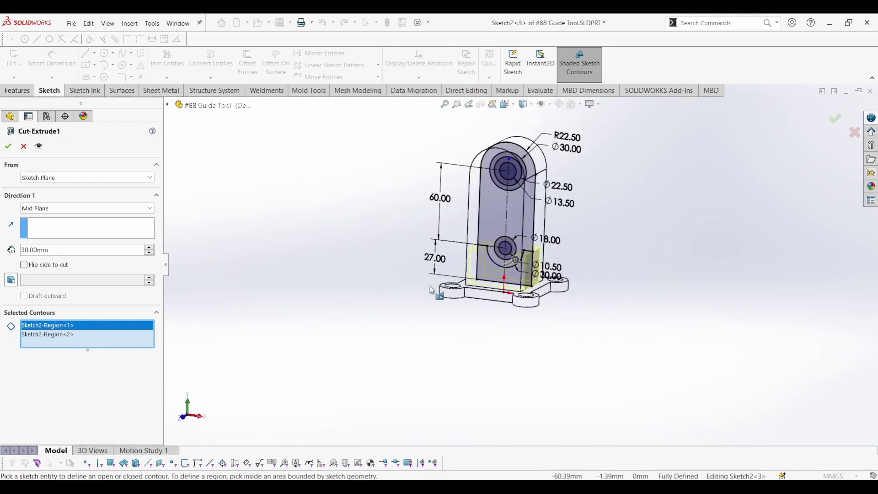
{"action": "scroll", "coordinate": [531, 258], "scroll_direction": "down", "scroll_amount": 2}
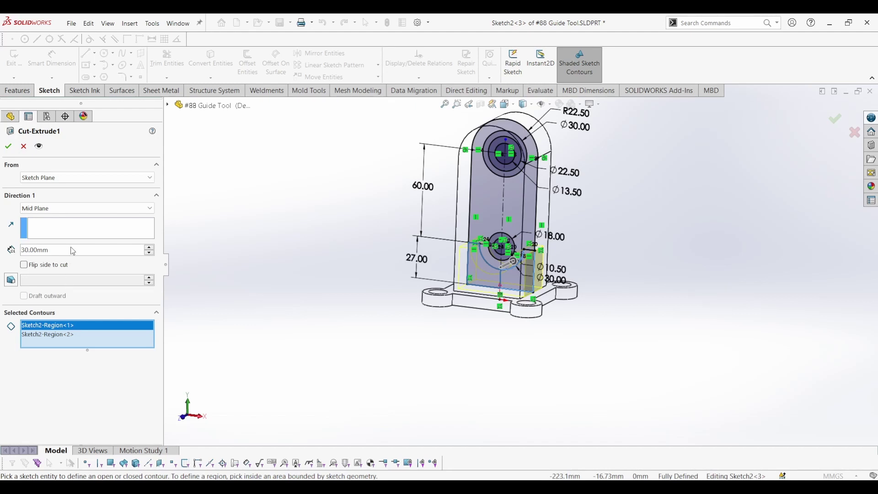
Step: Accept Cut-Extrude1 and return the part to shaded display in trimetric view
{"action": "left_click", "coordinate": [8, 147]}
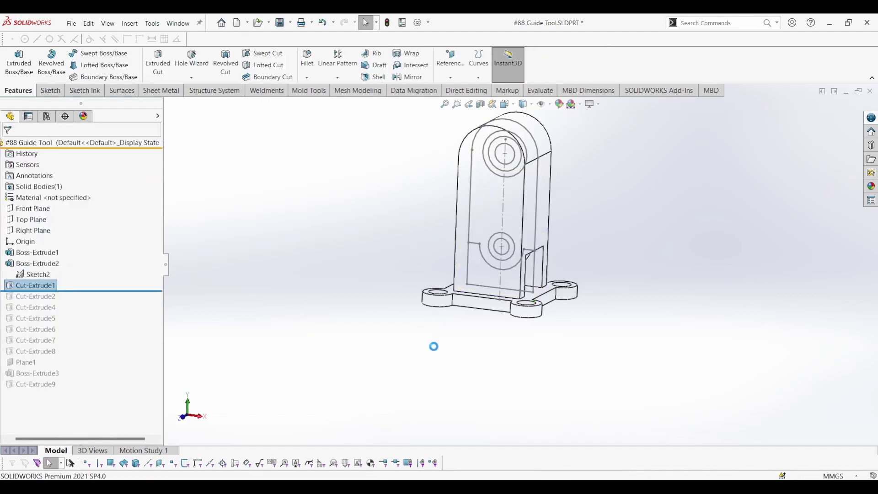
{"action": "mouse_move", "coordinate": [433, 347]}
{"action": "middle_mouse_down"}
{"action": "mouse_move", "coordinate": [351, 314]}
{"action": "mouse_move", "coordinate": [327, 331]}
{"action": "mouse_move", "coordinate": [446, 327]}
{"action": "mouse_move", "coordinate": [449, 366]}
{"action": "middle_mouse_up"}
{"action": "left_click", "coordinate": [487, 128]}
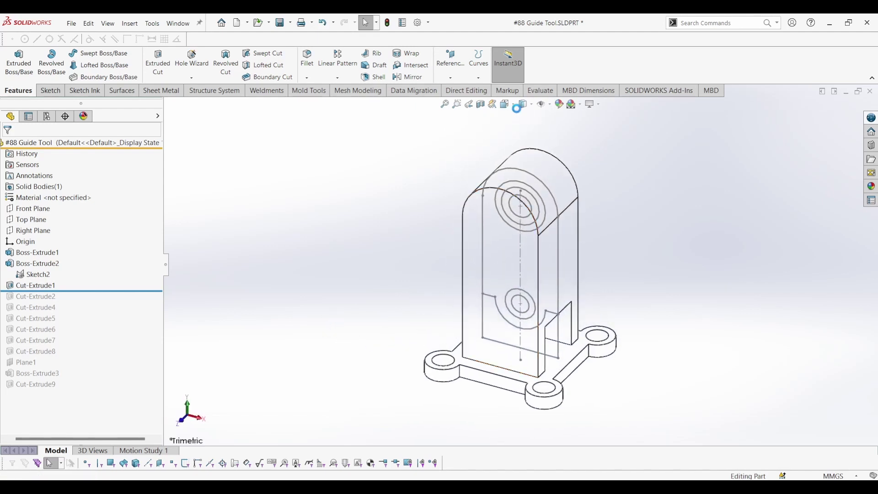
{"action": "left_click", "coordinate": [532, 106]}
{"action": "left_click", "coordinate": [527, 120]}
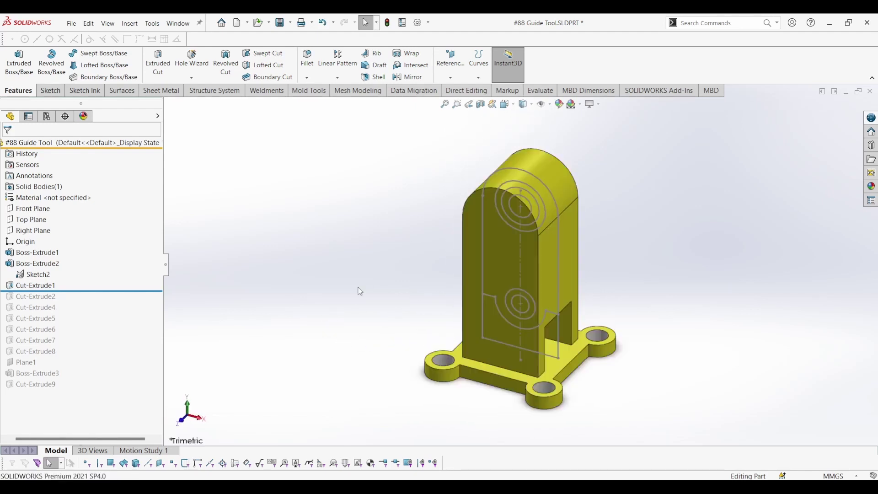
{"action": "mouse_move", "coordinate": [355, 344]}
{"action": "middle_mouse_down"}
{"action": "mouse_move", "coordinate": [360, 326]}
{"action": "mouse_move", "coordinate": [409, 351]}
{"action": "middle_mouse_up"}
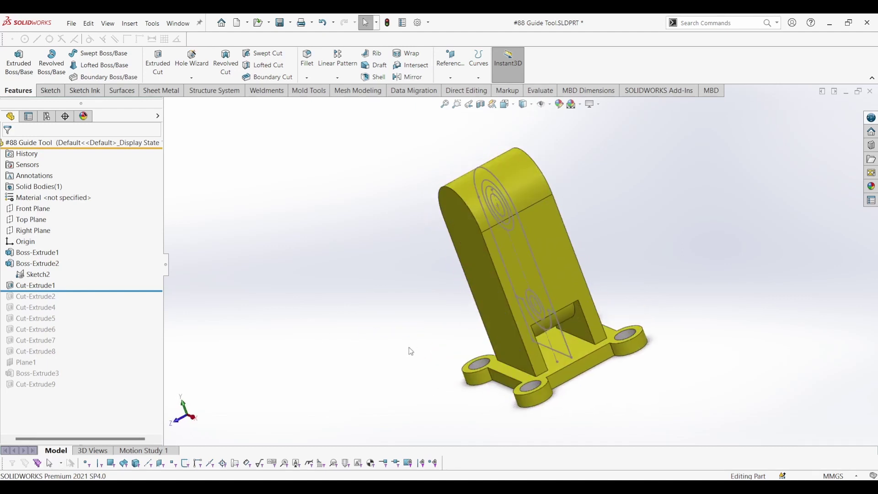
{"action": "key", "text": "ctrl+shift+z"}
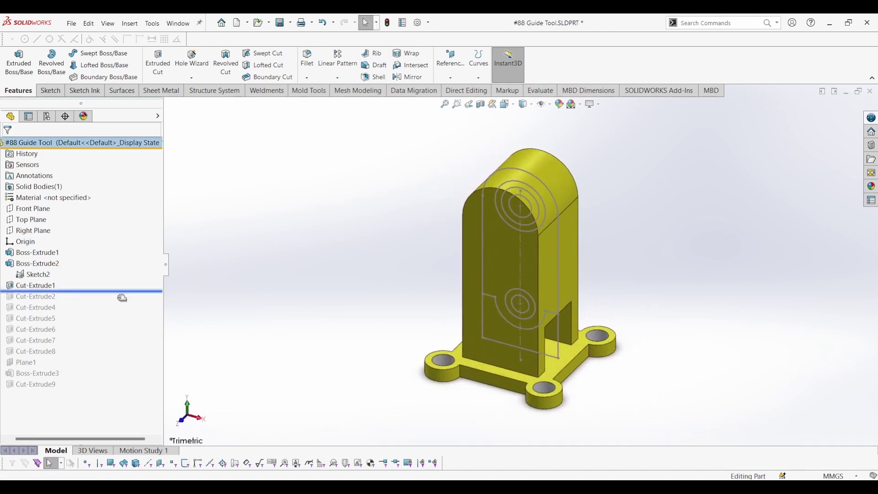
Step: Restore Cut-Extrude2, reselecting its Sketch2 region for the 15.00 mm blind cut
{"action": "left_click_drag", "start_coordinate": [116, 291], "coordinate": [118, 302]}
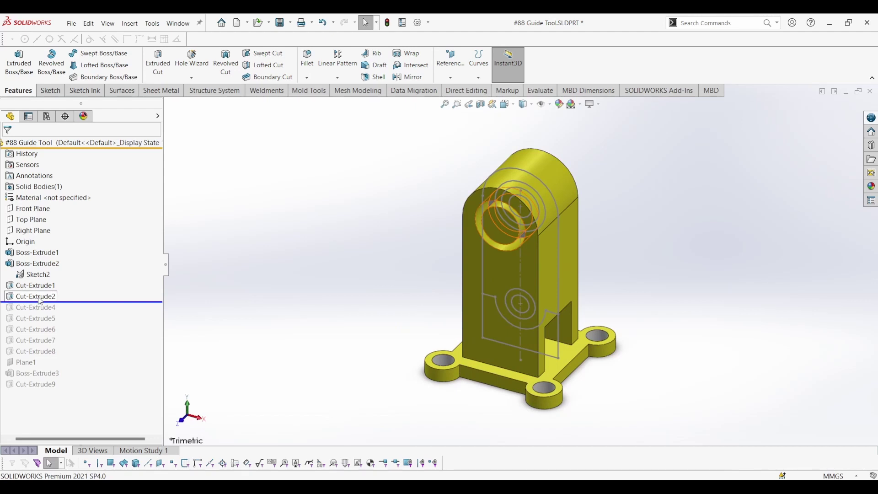
{"action": "left_click", "coordinate": [40, 297]}
{"action": "left_click", "coordinate": [47, 273]}
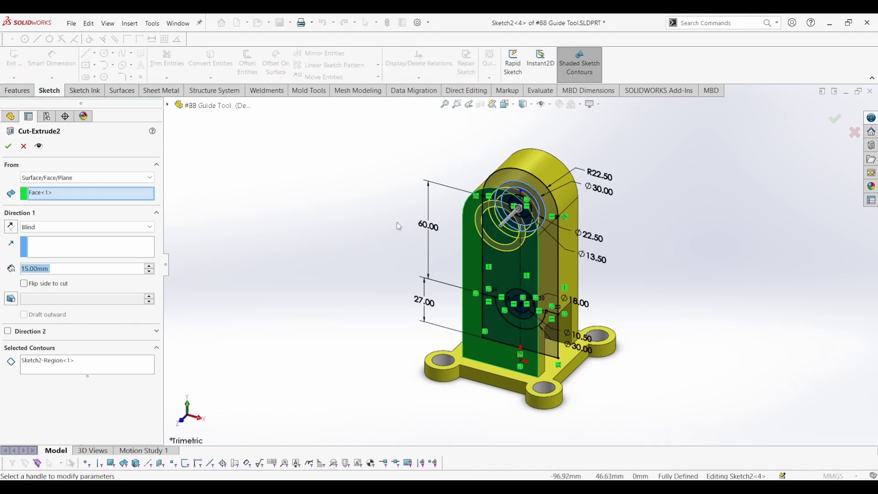
{"action": "scroll", "coordinate": [563, 173], "scroll_direction": "down", "scroll_amount": 2}
{"action": "left_click", "coordinate": [35, 363]}
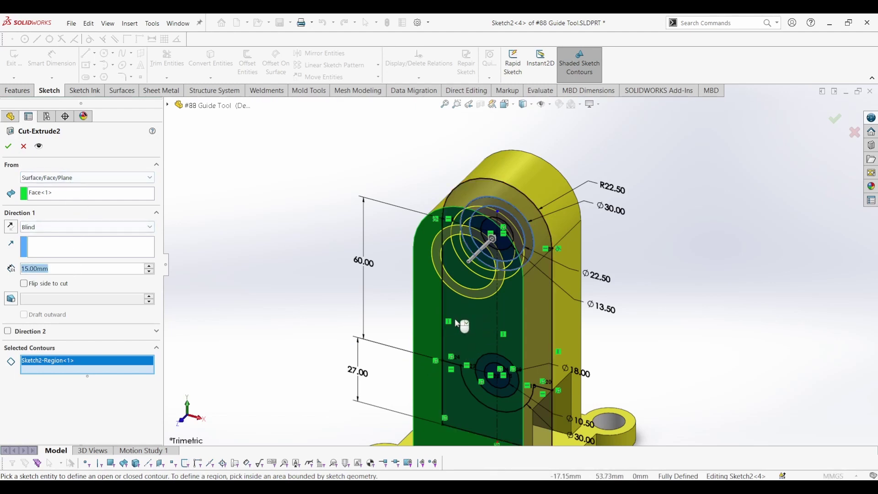
{"action": "mouse_move", "coordinate": [283, 320]}
{"action": "middle_mouse_down"}
{"action": "mouse_move", "coordinate": [239, 308]}
{"action": "mouse_move", "coordinate": [304, 310]}
{"action": "middle_mouse_up"}
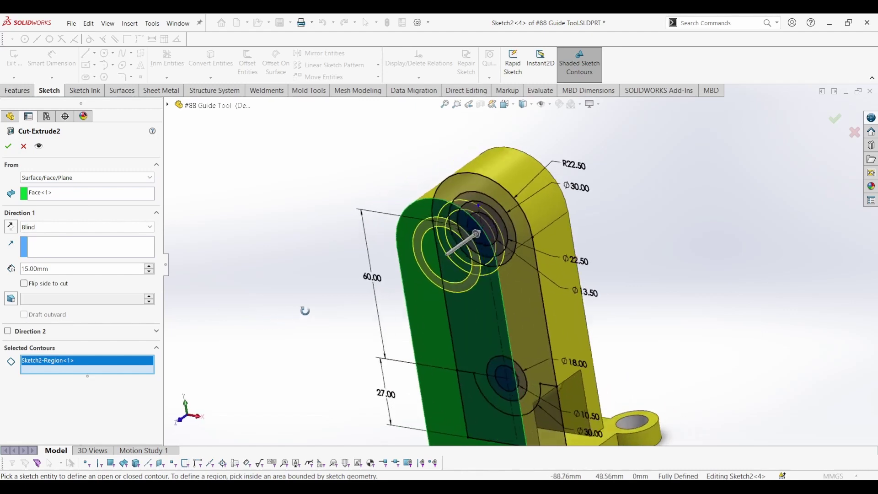
{"action": "left_click", "coordinate": [9, 147]}
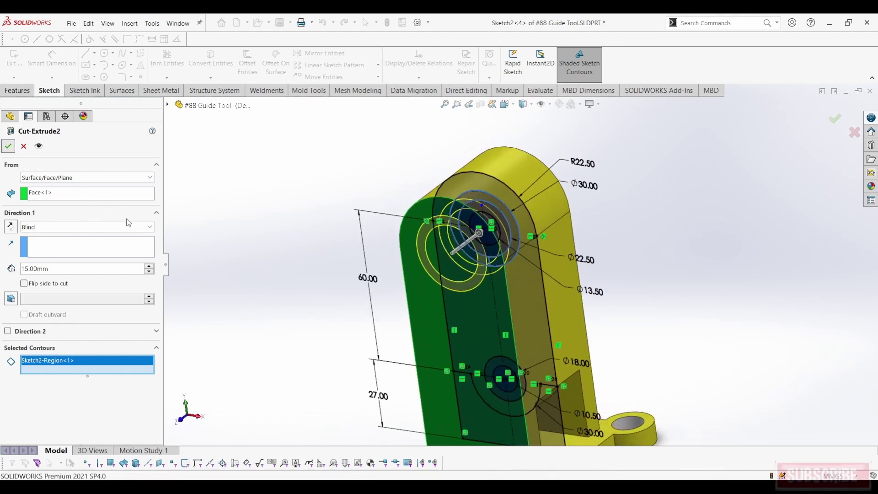
Step: Roll the model forward to just after Cut-Extrude4
{"action": "key", "text": "ctrl+1"}
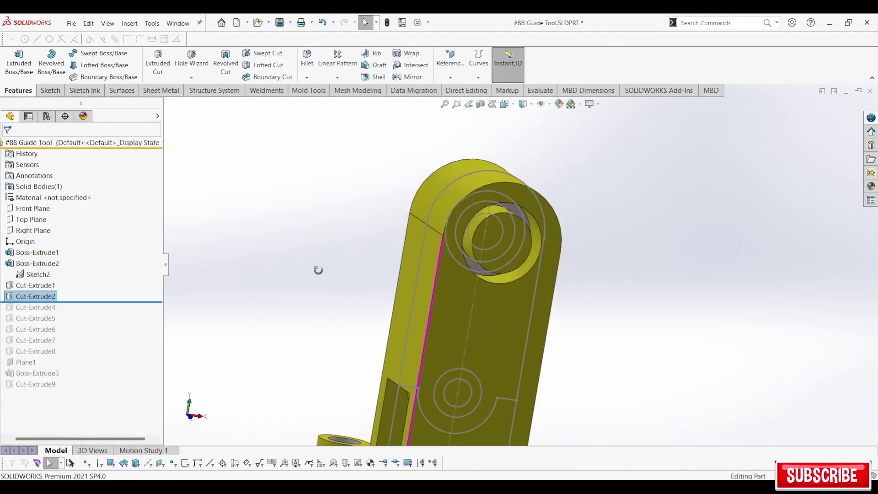
{"action": "right_click_drag", "start_coordinate": [290, 259], "coordinate": [331, 231]}
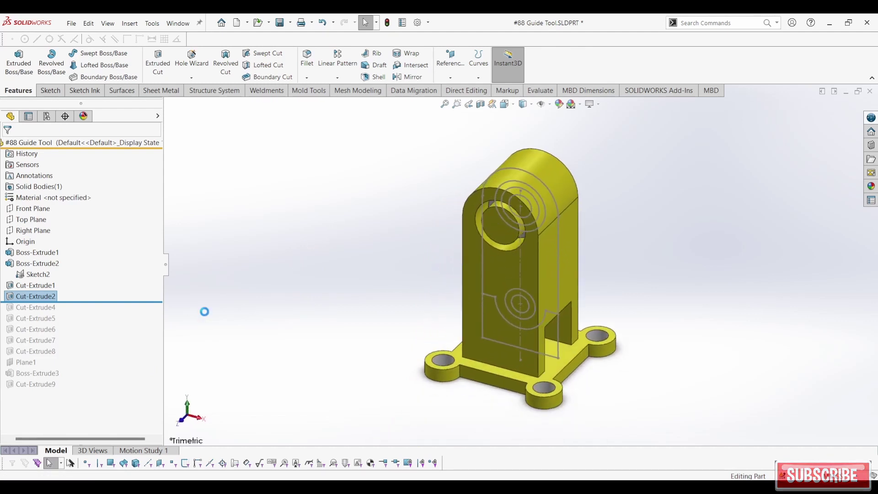
{"action": "left_click_drag", "start_coordinate": [72, 303], "coordinate": [48, 315]}
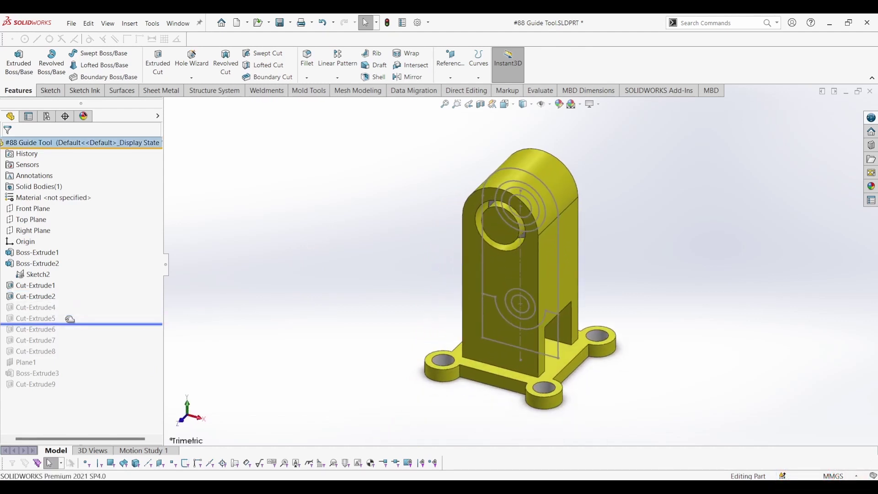
{"action": "left_click", "coordinate": [45, 307]}
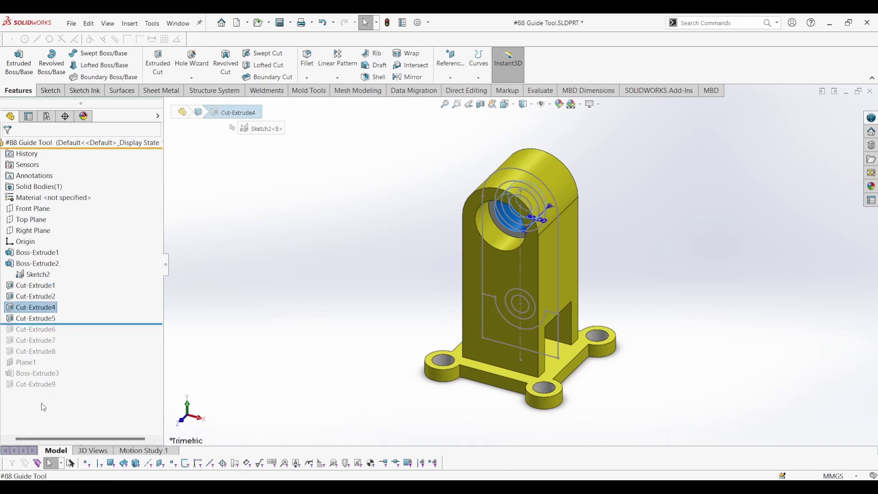
{"action": "left_click_drag", "start_coordinate": [61, 320], "coordinate": [64, 316]}
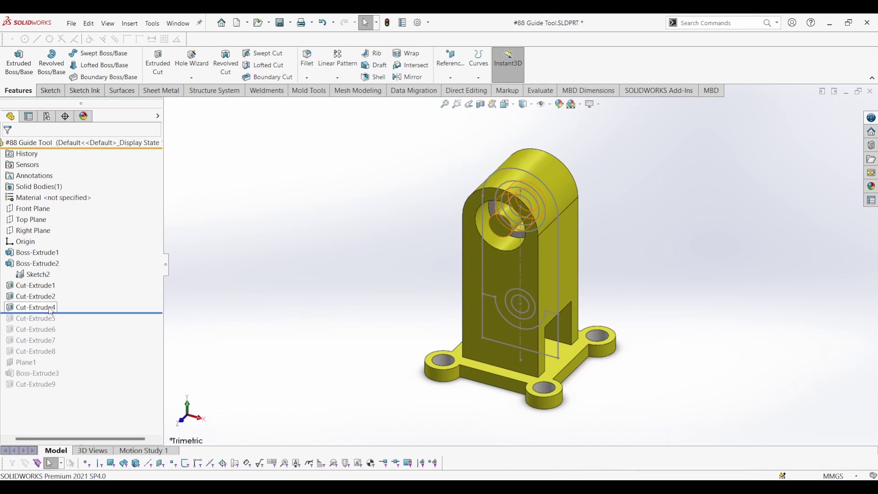
Step: Reselect Cut-Extrude4's contour region and accept its 30.00 mm blind cut
{"action": "left_click", "coordinate": [51, 309]}
{"action": "left_click", "coordinate": [60, 283]}
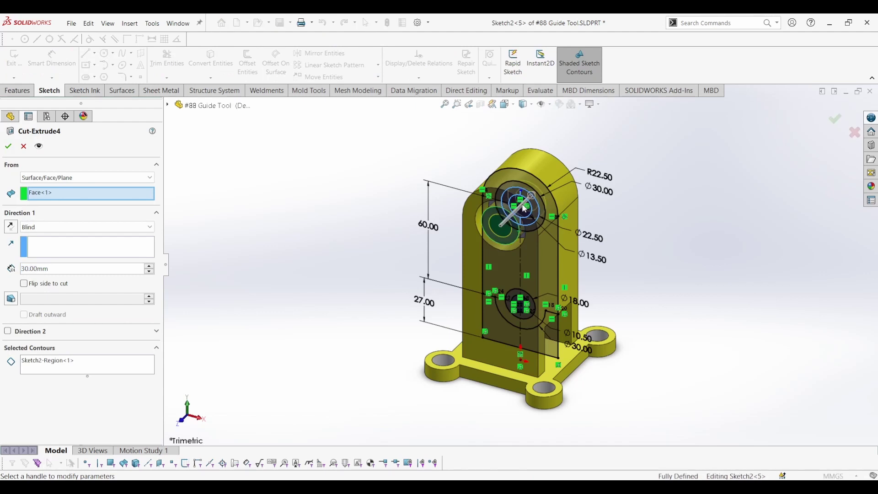
{"action": "scroll", "coordinate": [525, 212], "scroll_direction": "down", "scroll_amount": 1}
{"action": "scroll", "coordinate": [525, 214], "scroll_direction": "down", "scroll_amount": 1}
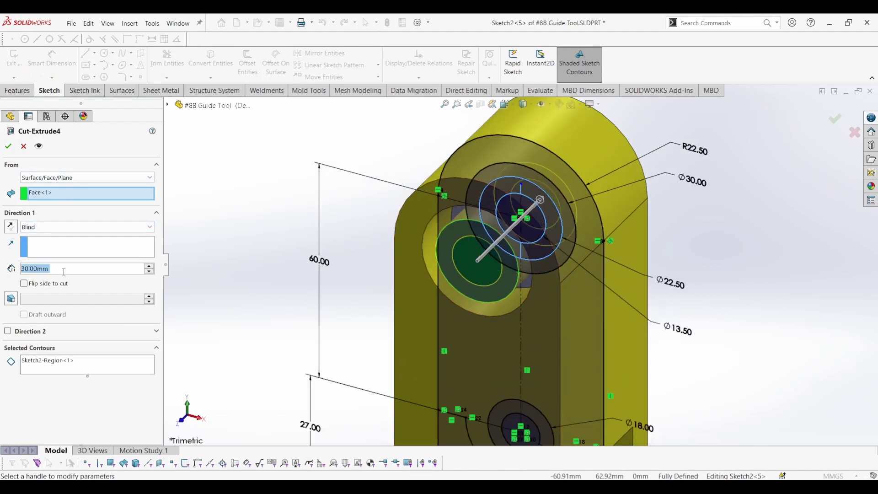
{"action": "left_click", "coordinate": [67, 364]}
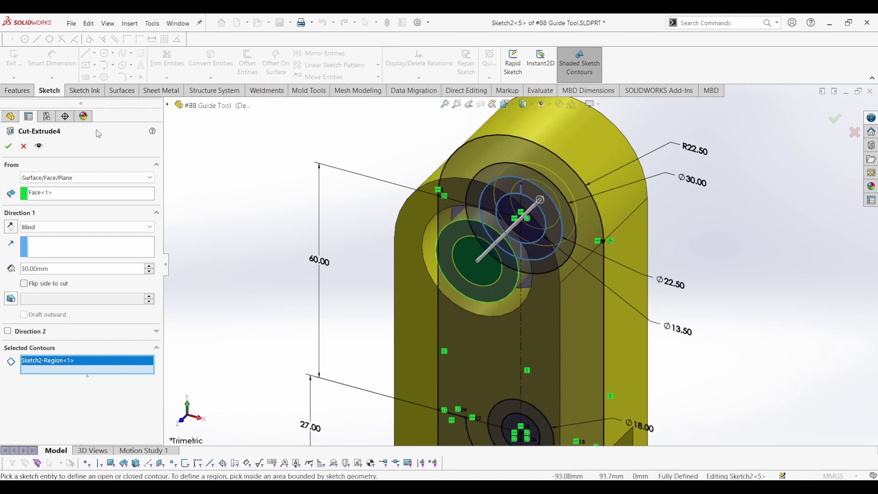
{"action": "left_click", "coordinate": [8, 146]}
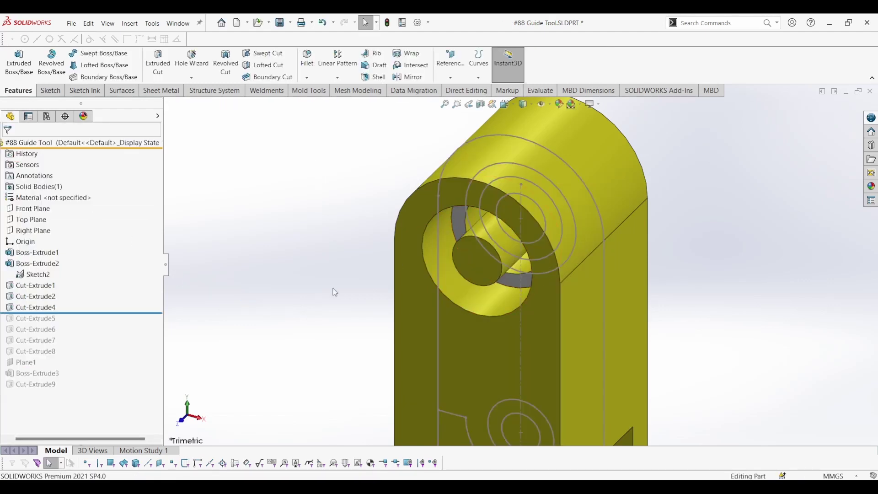
Step: Inspect the upper bore, then roll the model forward to include Cut-Extrude5
{"action": "middle_click_drag", "start_coordinate": [343, 297], "coordinate": [368, 247]}
{"action": "mouse_move", "coordinate": [353, 212]}
{"action": "middle_mouse_down"}
{"action": "mouse_move", "coordinate": [484, 249]}
{"action": "mouse_move", "coordinate": [550, 291]}
{"action": "mouse_move", "coordinate": [375, 232]}
{"action": "middle_mouse_up"}
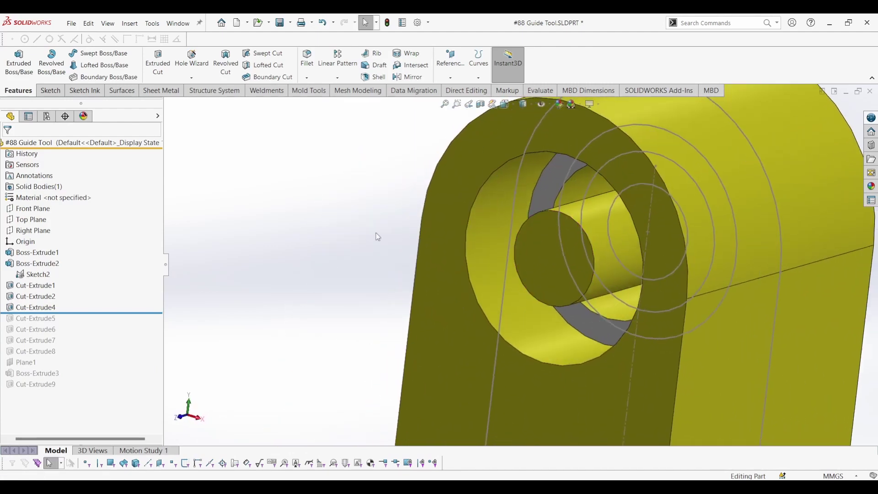
{"action": "key", "text": "ctrl+7"}
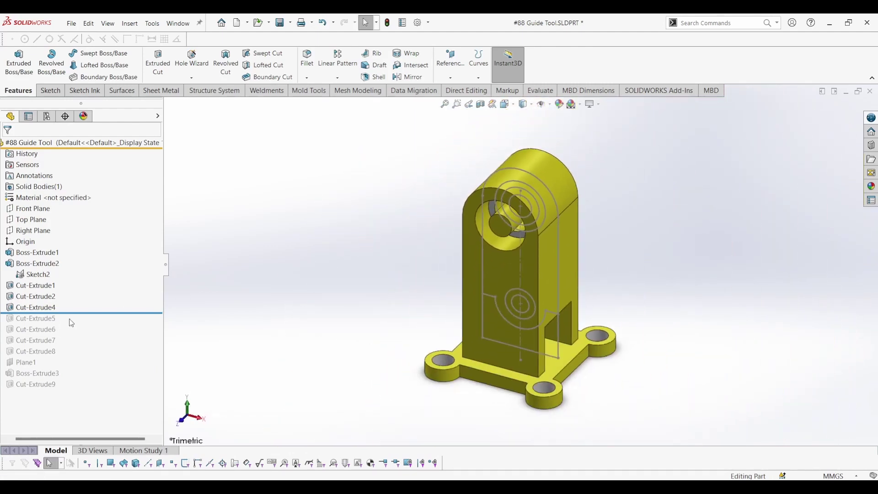
{"action": "left_click_drag", "start_coordinate": [79, 312], "coordinate": [80, 324]}
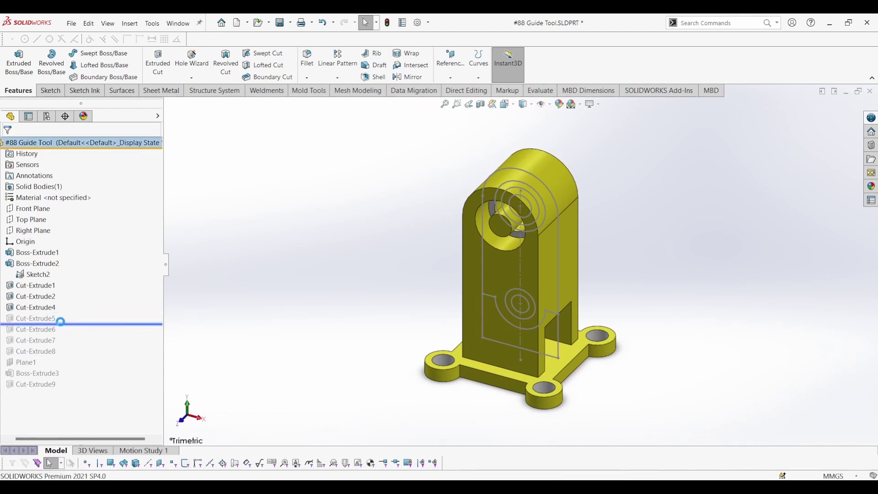
Step: Add Sketch2-Region<2> to Cut-Extrude5's 45.00 mm cut, accept it, and zoom to fit
{"action": "left_click", "coordinate": [52, 320]}
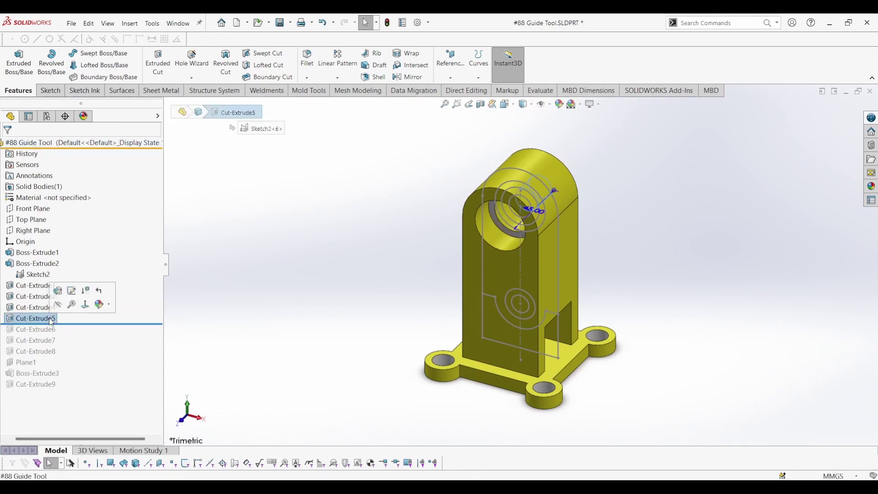
{"action": "left_click", "coordinate": [58, 293]}
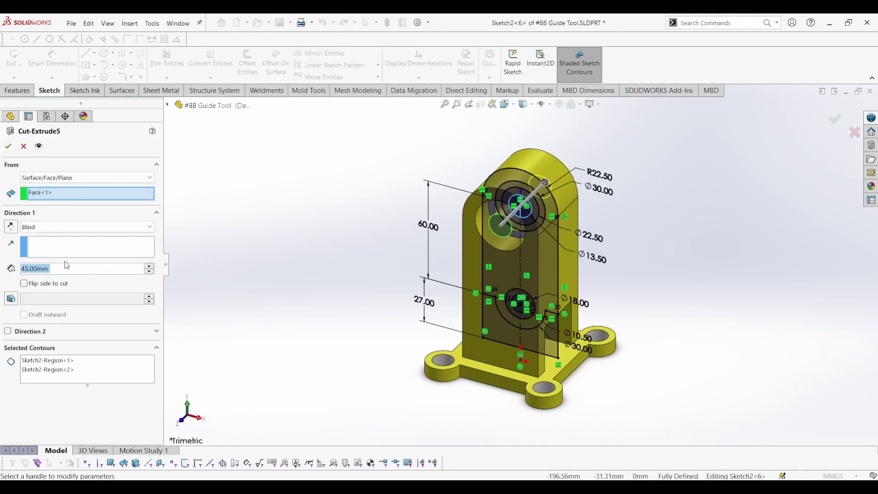
{"action": "left_click", "coordinate": [63, 363]}
{"action": "left_click", "coordinate": [59, 369]}
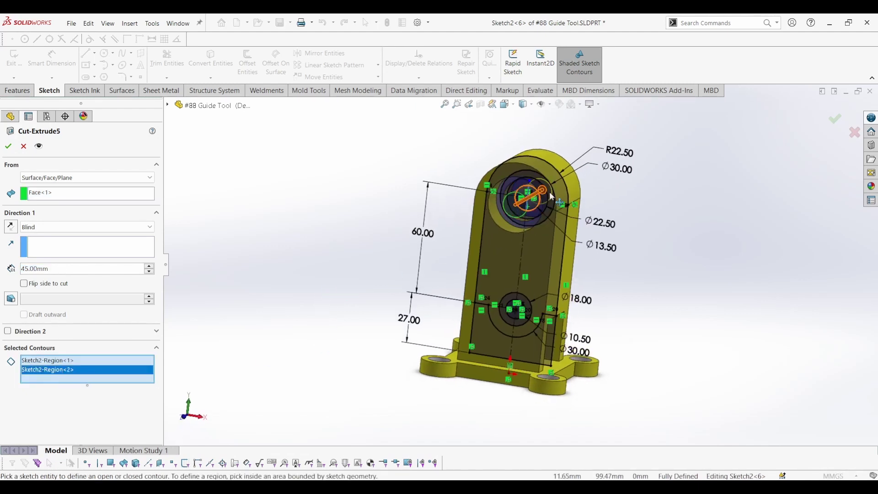
{"action": "scroll", "coordinate": [549, 200], "scroll_direction": "down", "scroll_amount": 2}
{"action": "scroll", "coordinate": [539, 216], "scroll_direction": "down", "scroll_amount": 3}
{"action": "scroll", "coordinate": [512, 243], "scroll_direction": "down", "scroll_amount": 3}
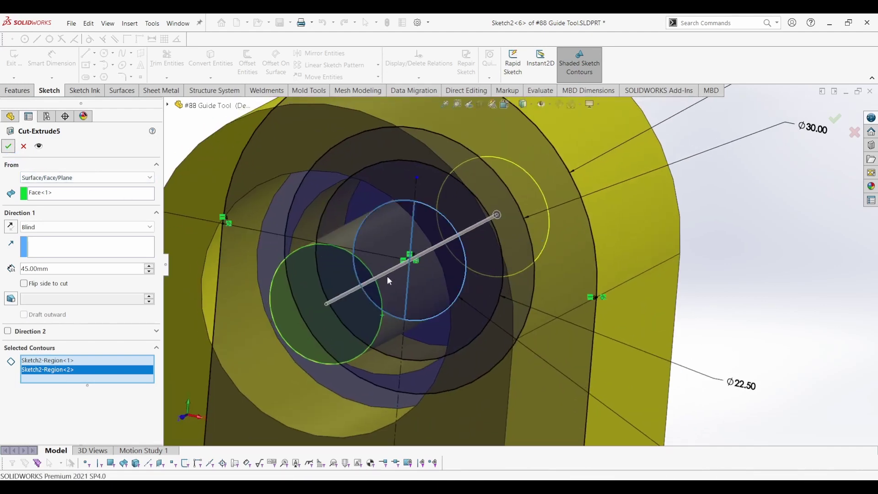
{"action": "key", "text": "Return"}
{"action": "key", "text": "f"}
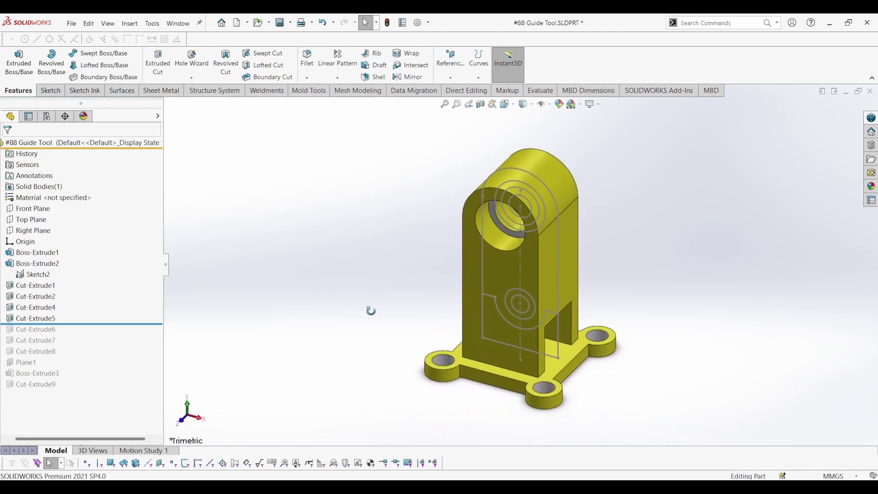
Step: Roll forward to Cut-Extrude6, review its sketch regions, and accept the 7.50mm lower-hole cut
{"action": "mouse_move", "coordinate": [368, 310]}
{"action": "middle_mouse_down"}
{"action": "mouse_move", "coordinate": [409, 251]}
{"action": "mouse_move", "coordinate": [370, 264]}
{"action": "mouse_move", "coordinate": [357, 280]}
{"action": "mouse_move", "coordinate": [371, 230]}
{"action": "middle_mouse_up"}
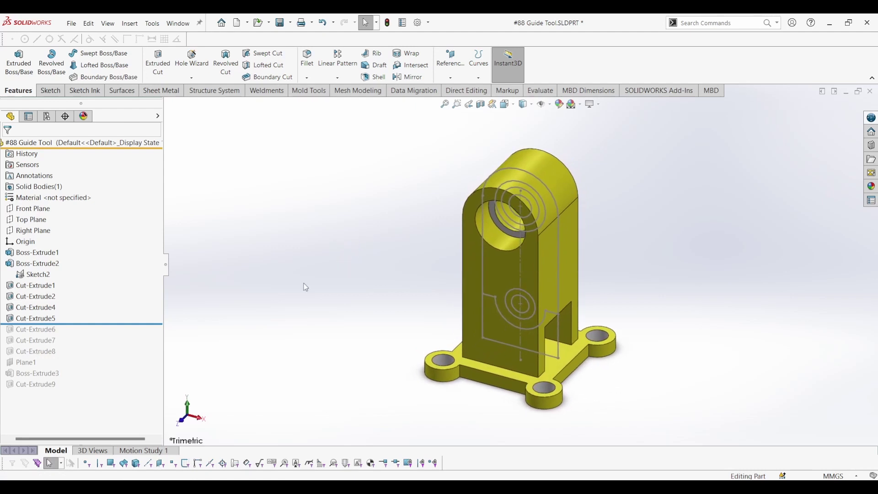
{"action": "left_click_drag", "start_coordinate": [27, 324], "coordinate": [31, 330]}
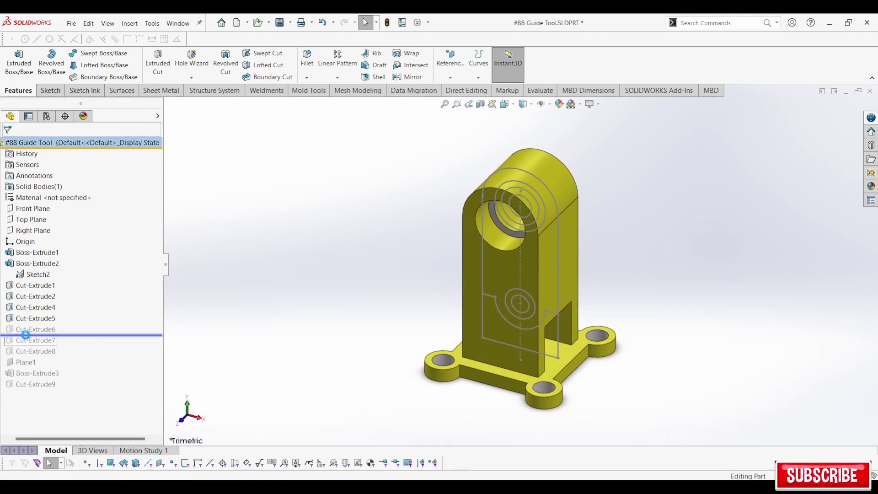
{"action": "left_click", "coordinate": [30, 330]}
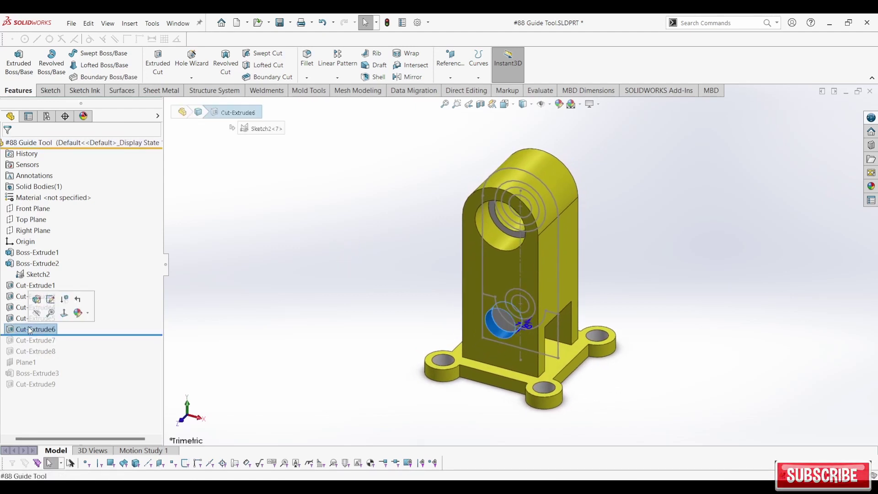
{"action": "left_click", "coordinate": [38, 300]}
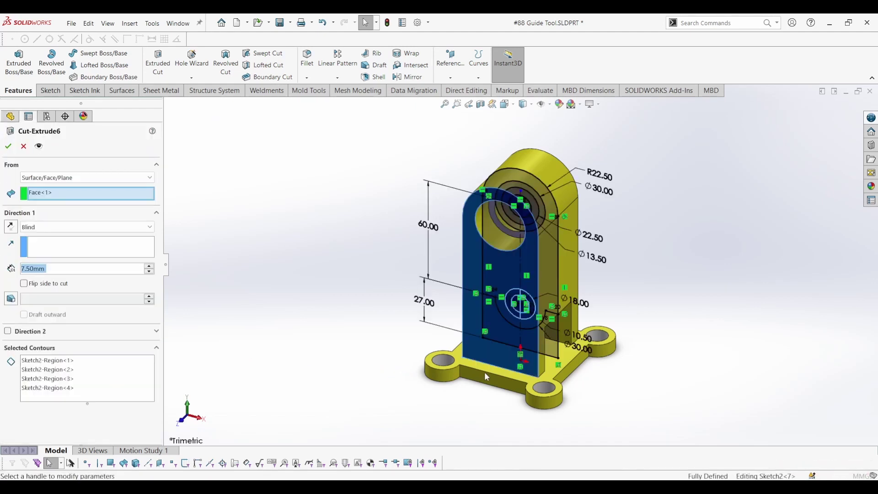
{"action": "scroll", "coordinate": [485, 372], "scroll_direction": "down", "scroll_amount": 3}
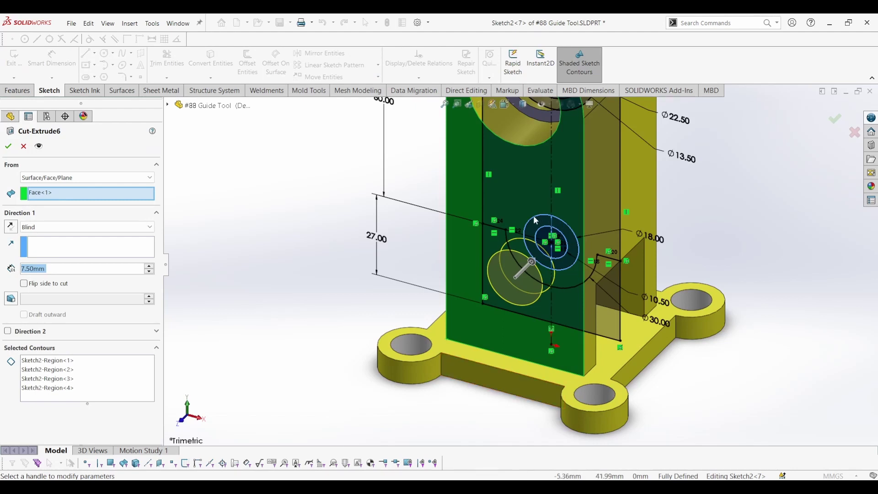
{"action": "left_click", "coordinate": [49, 379]}
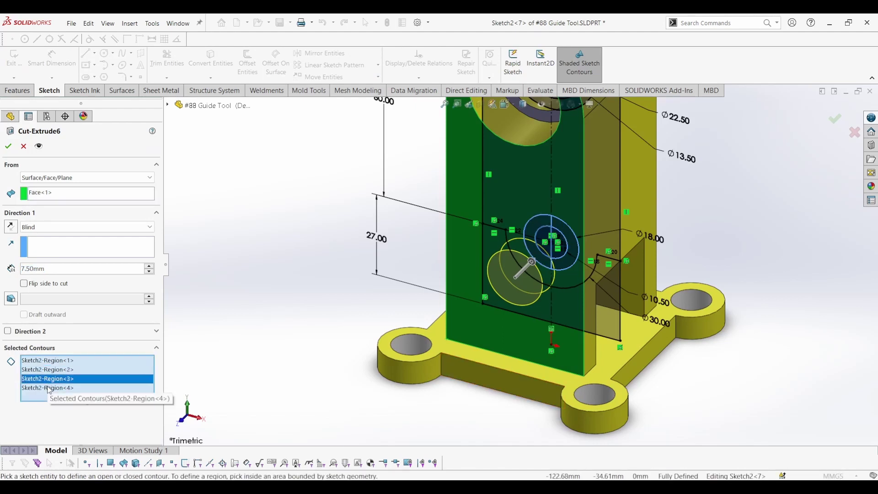
{"action": "left_click", "coordinate": [71, 271]}
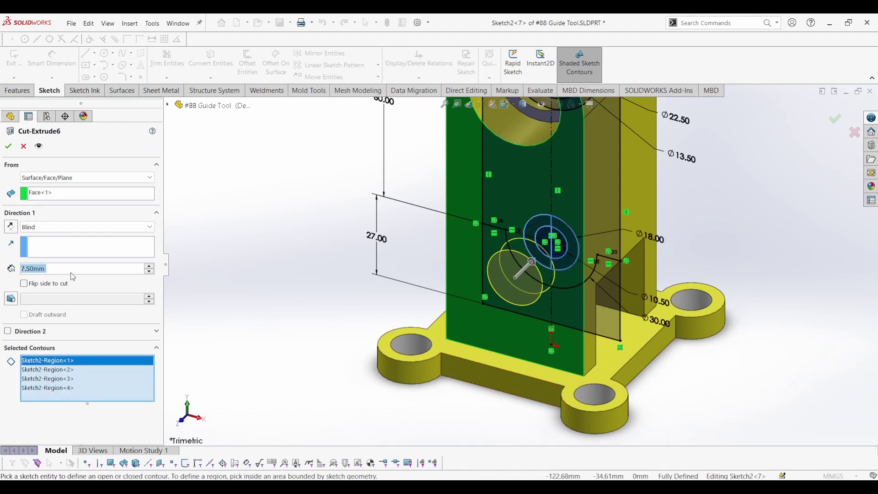
{"action": "left_click", "coordinate": [10, 147]}
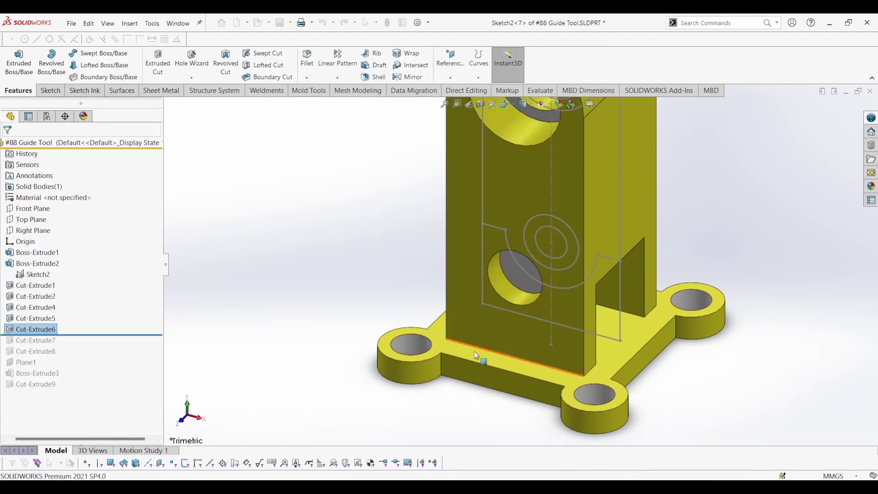
Step: Orbit to inspect the new hole, then roll forward to include Cut-Extrude7
{"action": "scroll", "coordinate": [504, 335], "scroll_direction": "down", "scroll_amount": 3}
{"action": "middle_click_drag", "start_coordinate": [540, 283], "coordinate": [549, 248]}
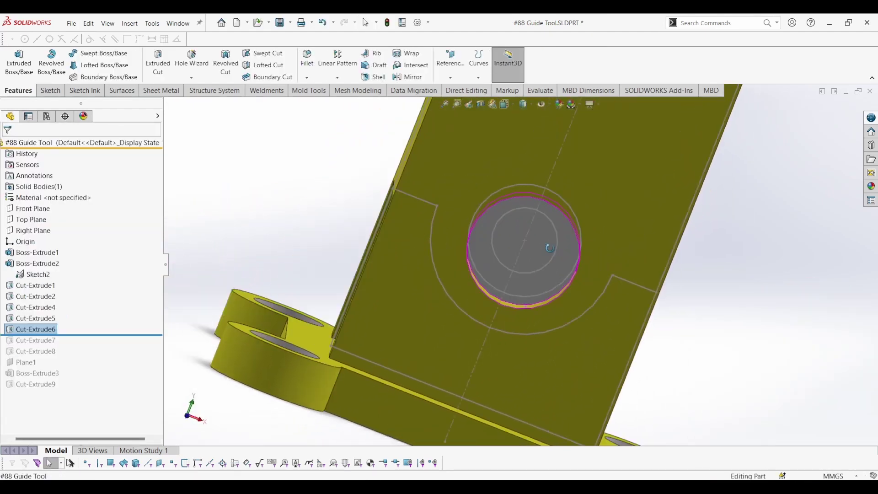
{"action": "scroll", "coordinate": [308, 341], "scroll_direction": "up", "scroll_amount": 3}
{"action": "right_click_drag", "start_coordinate": [245, 284], "coordinate": [246, 222]}
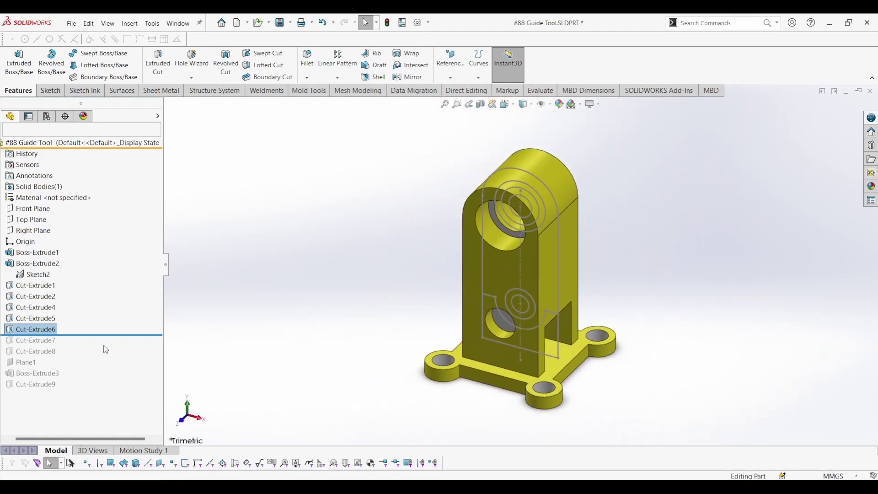
{"action": "left_click_drag", "start_coordinate": [122, 334], "coordinate": [119, 346]}
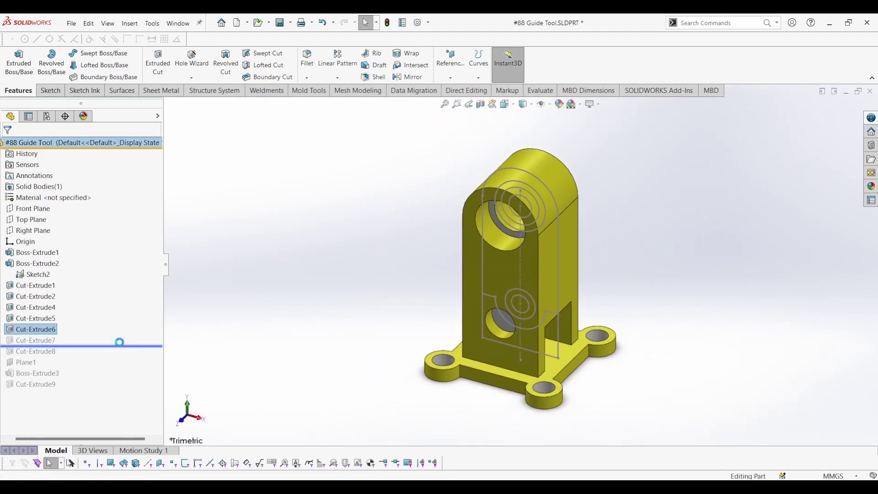
{"action": "left_click", "coordinate": [41, 341]}
Step: Review Cut-Extrude7's Through All - Both contours, then roll the history forward past Cut-Extrude8
{"action": "left_click", "coordinate": [48, 317]}
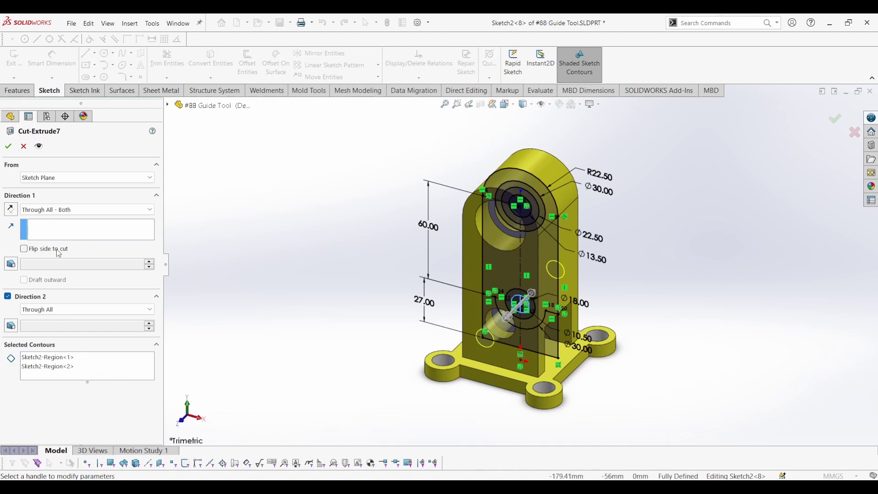
{"action": "left_click", "coordinate": [59, 365]}
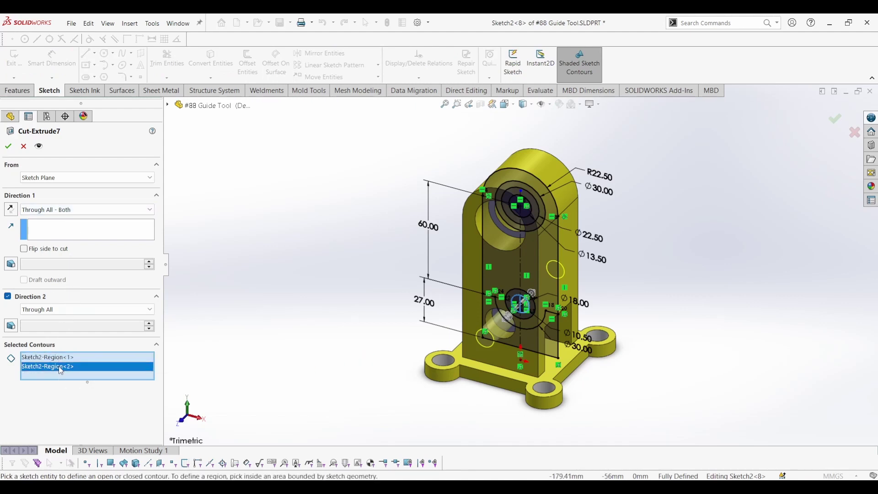
{"action": "mouse_move", "coordinate": [329, 402]}
{"action": "middle_mouse_down"}
{"action": "mouse_move", "coordinate": [367, 396]}
{"action": "mouse_move", "coordinate": [294, 439]}
{"action": "mouse_move", "coordinate": [421, 415]}
{"action": "middle_mouse_up"}
{"action": "right_click_drag", "start_coordinate": [450, 372], "coordinate": [421, 387]}
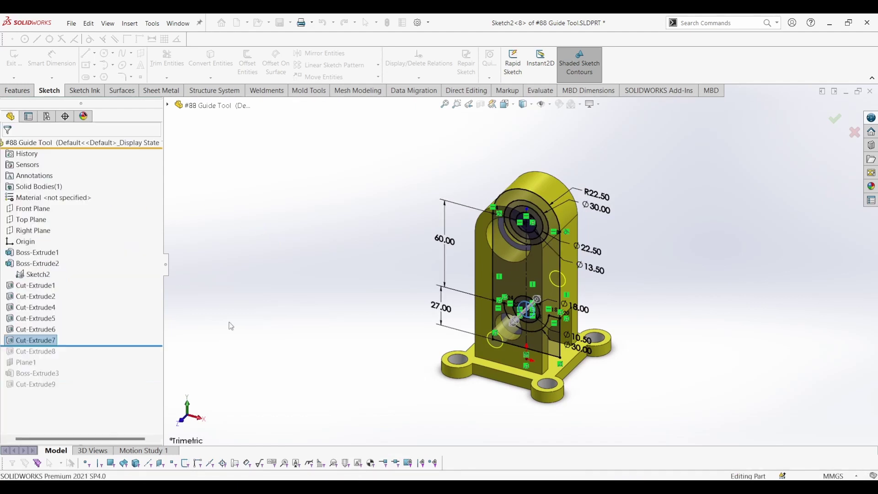
{"action": "mouse_move", "coordinate": [326, 379]}
{"action": "middle_mouse_down"}
{"action": "mouse_move", "coordinate": [357, 319]}
{"action": "mouse_move", "coordinate": [390, 307]}
{"action": "mouse_move", "coordinate": [337, 373]}
{"action": "mouse_move", "coordinate": [399, 328]}
{"action": "middle_mouse_up"}
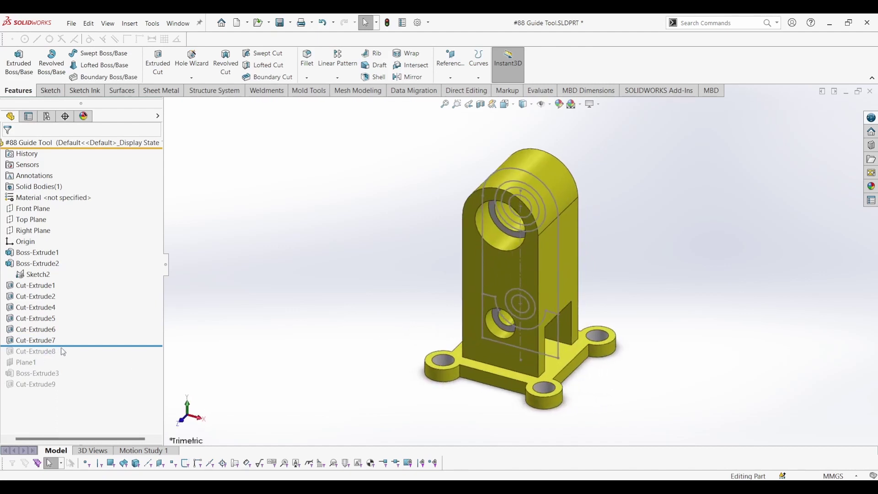
{"action": "left_click_drag", "start_coordinate": [63, 352], "coordinate": [54, 361]}
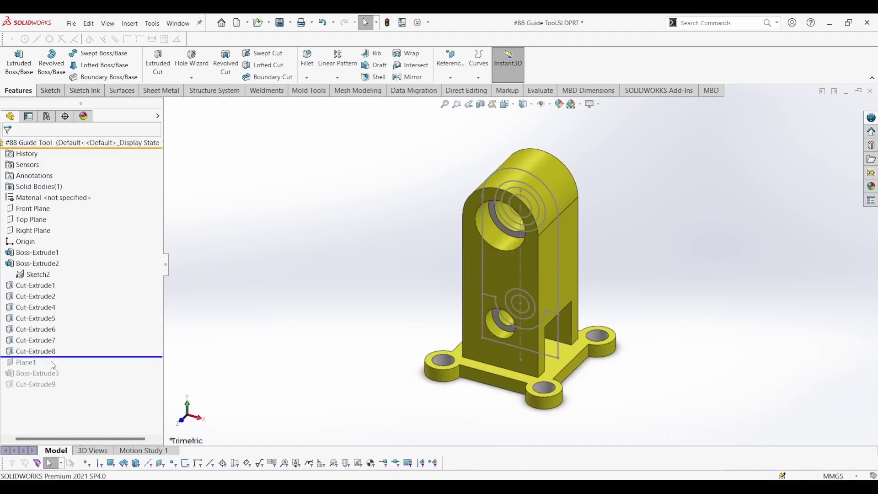
Step: Confirm Cut-Extrude8's 7.50mm-deep counterbores on the back face
{"action": "left_click", "coordinate": [31, 353]}
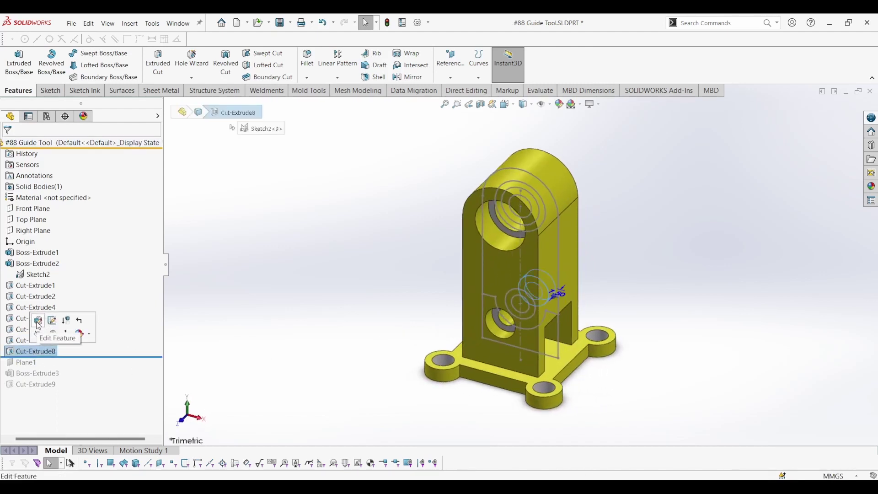
{"action": "left_click", "coordinate": [66, 320]}
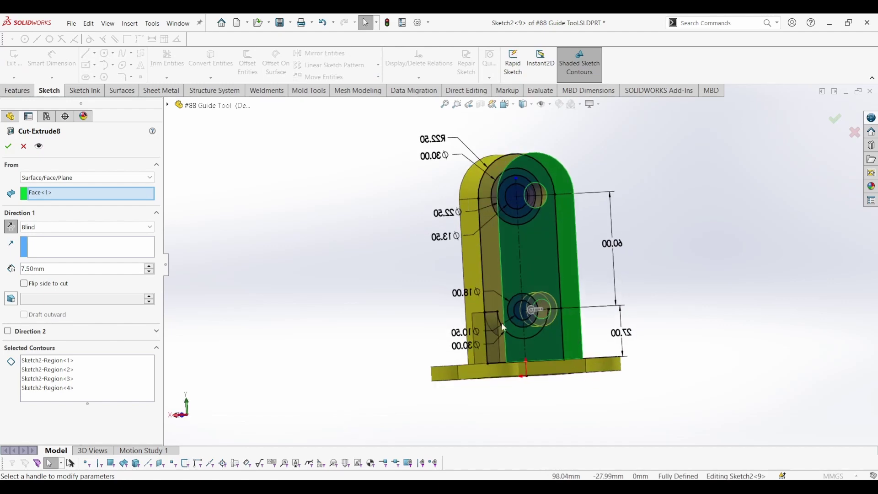
{"action": "double_click", "coordinate": [73, 270]}
{"action": "middle_click_drag", "start_coordinate": [284, 308], "coordinate": [414, 372]}
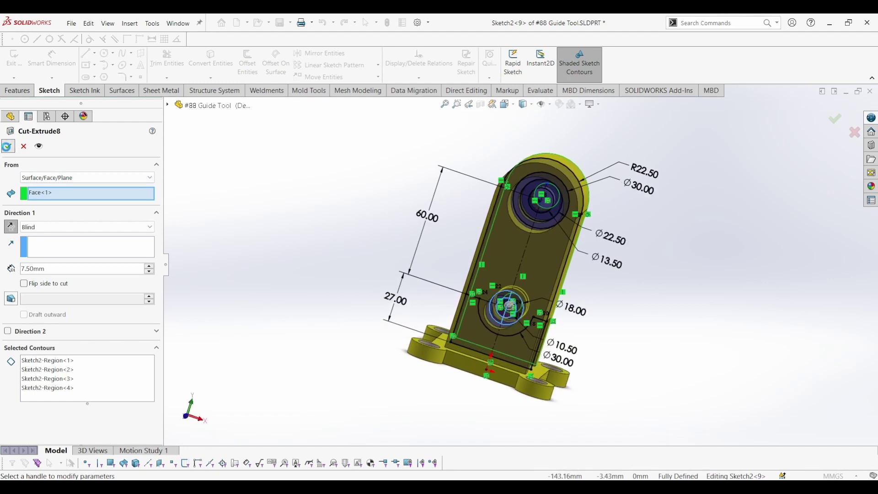
{"action": "left_click", "coordinate": [7, 146]}
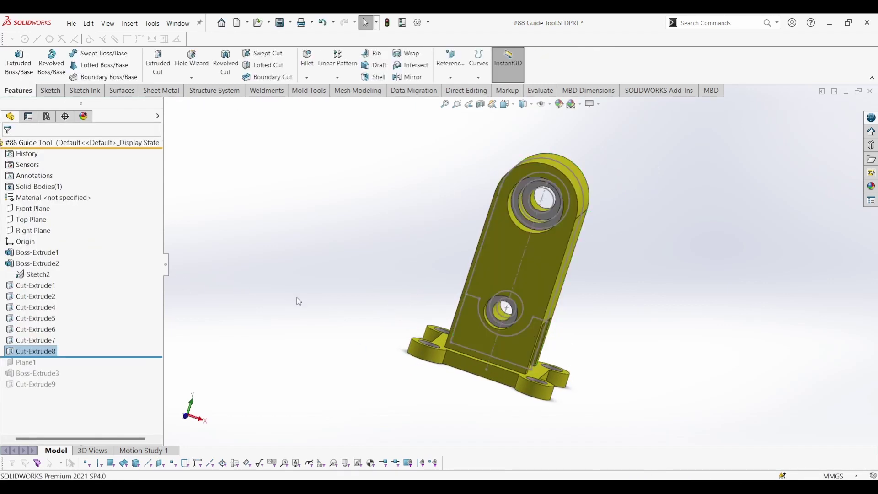
{"action": "middle_click_drag", "start_coordinate": [276, 347], "coordinate": [245, 337]}
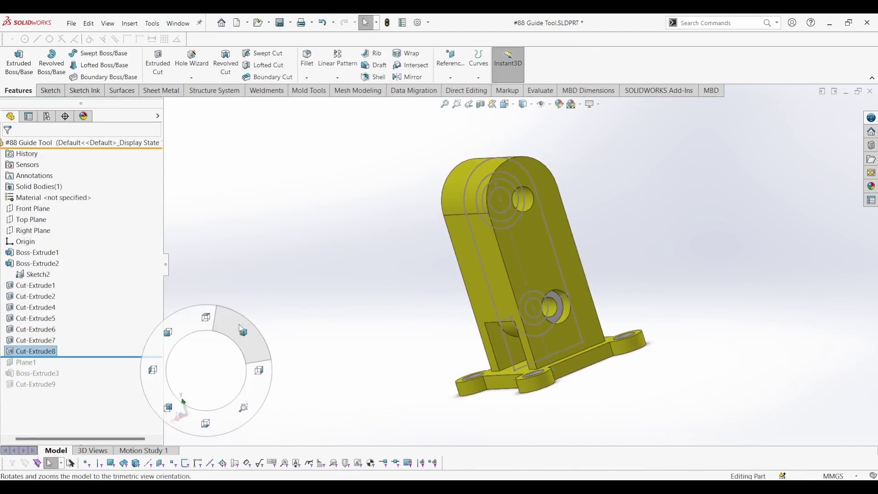
{"action": "middle_click_drag", "start_coordinate": [256, 369], "coordinate": [255, 314]}
{"action": "left_click", "coordinate": [235, 292]}
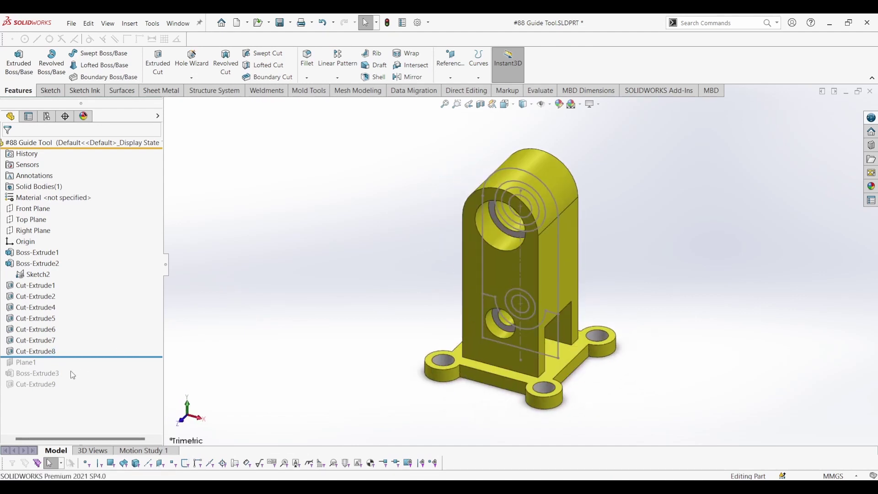
Step: Hide Sketch2 and roll the history forward to include Plane1
{"action": "right_click", "coordinate": [25, 274]}
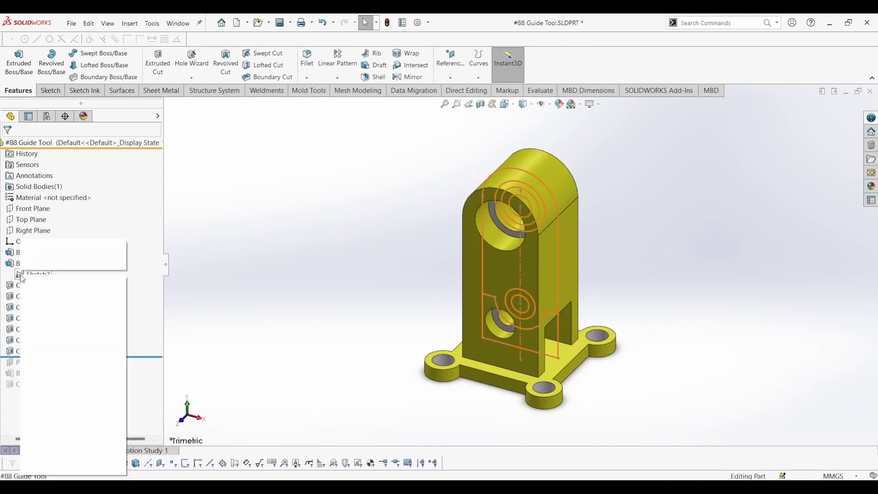
{"action": "left_click", "coordinate": [30, 265]}
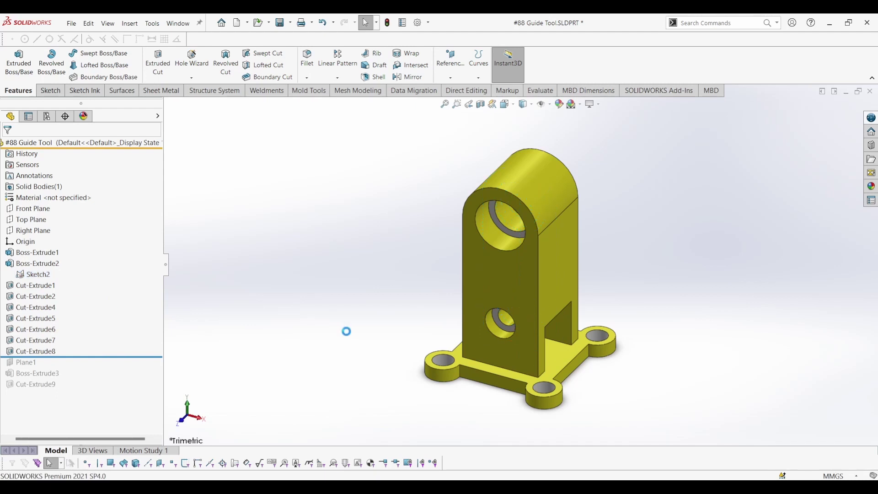
{"action": "middle_click_drag", "start_coordinate": [453, 348], "coordinate": [294, 338]}
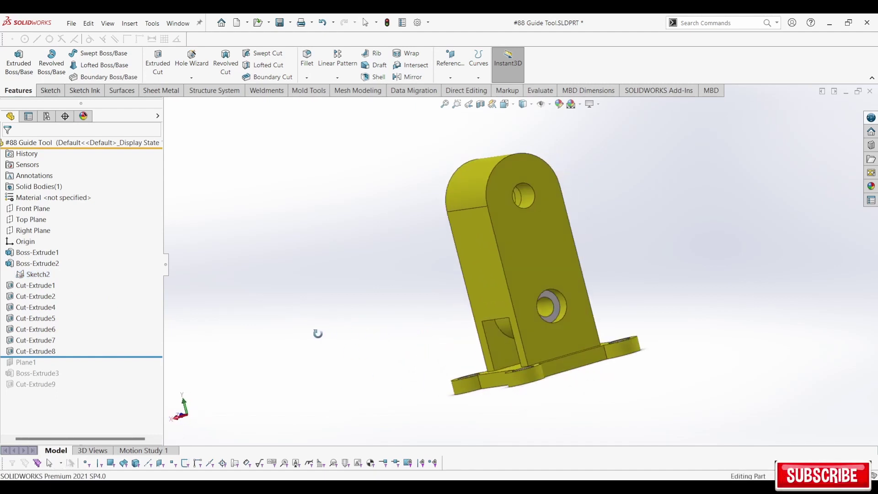
{"action": "key", "text": "Escape"}
{"action": "key", "text": "ctrl+shift+z"}
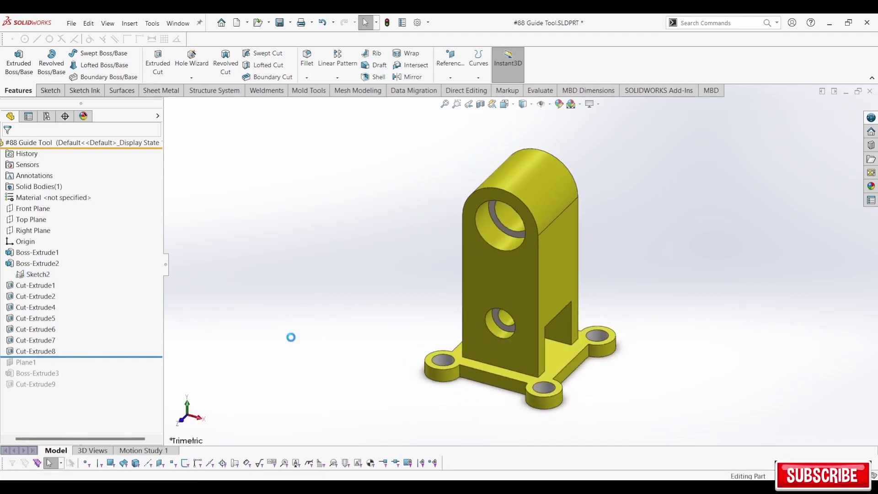
{"action": "left_click_drag", "start_coordinate": [87, 356], "coordinate": [84, 367]}
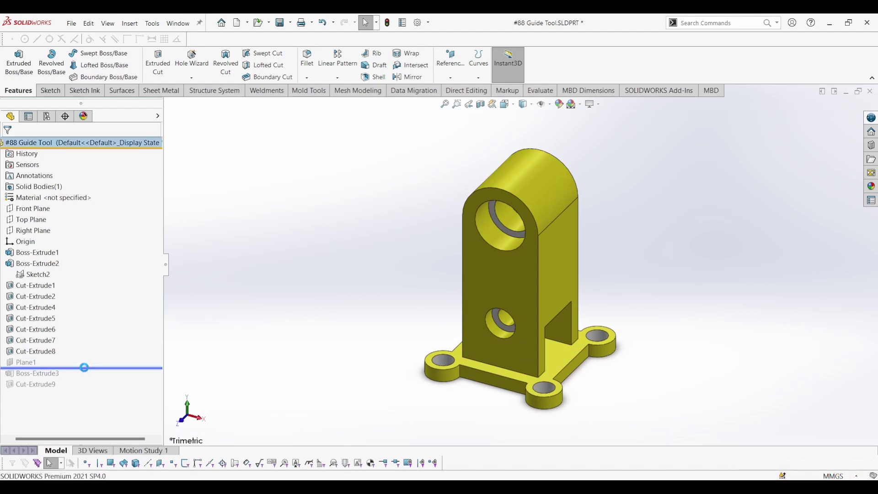
Step: Accept Plane1 at 121.50mm above Top Plane and roll forward to Boss-Extrude3
{"action": "left_click", "coordinate": [31, 362]}
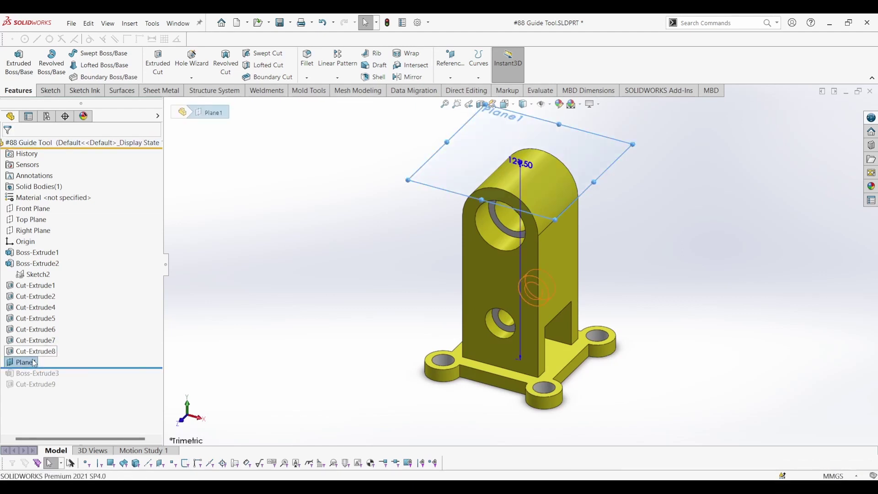
{"action": "left_click", "coordinate": [38, 334]}
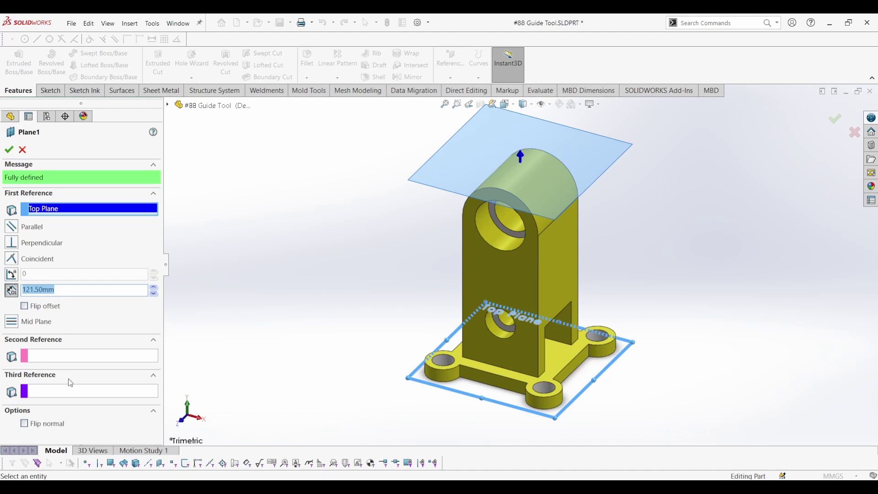
{"action": "left_click", "coordinate": [10, 147]}
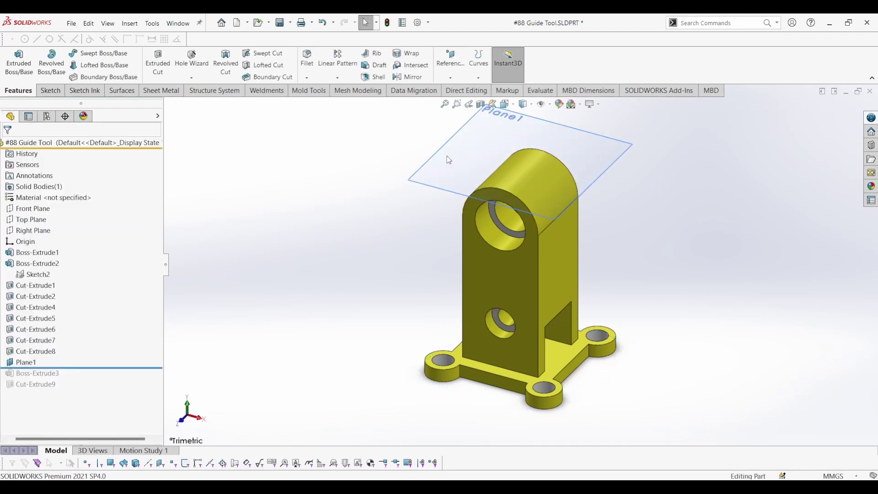
{"action": "left_click_drag", "start_coordinate": [79, 368], "coordinate": [56, 377]}
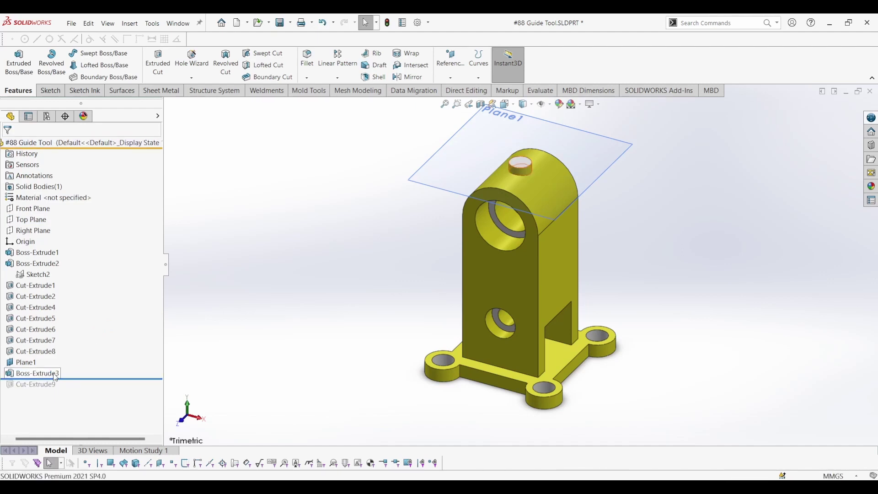
{"action": "left_click", "coordinate": [55, 378]}
Step: Respace the Ø6.00 and Ø12.00 diameter dimensions in Sketch5
{"action": "left_click", "coordinate": [72, 348]}
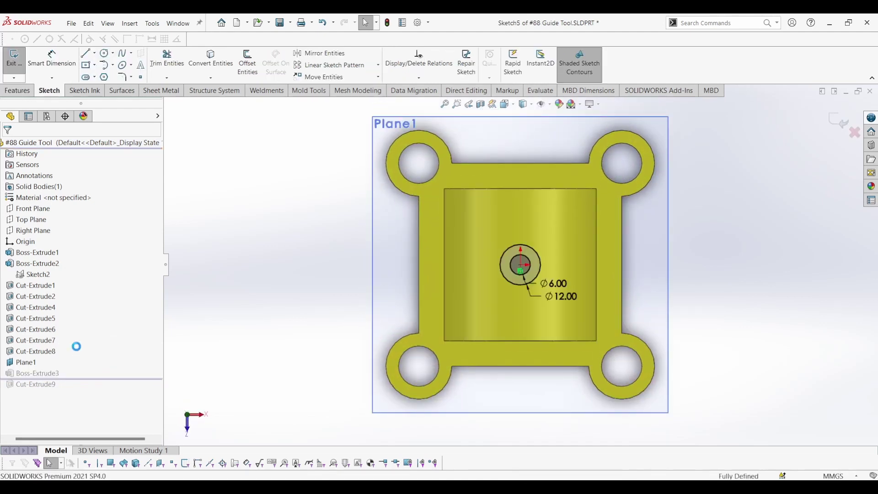
{"action": "scroll", "coordinate": [538, 294], "scroll_direction": "down", "scroll_amount": 1}
{"action": "scroll", "coordinate": [540, 294], "scroll_direction": "down", "scroll_amount": 2}
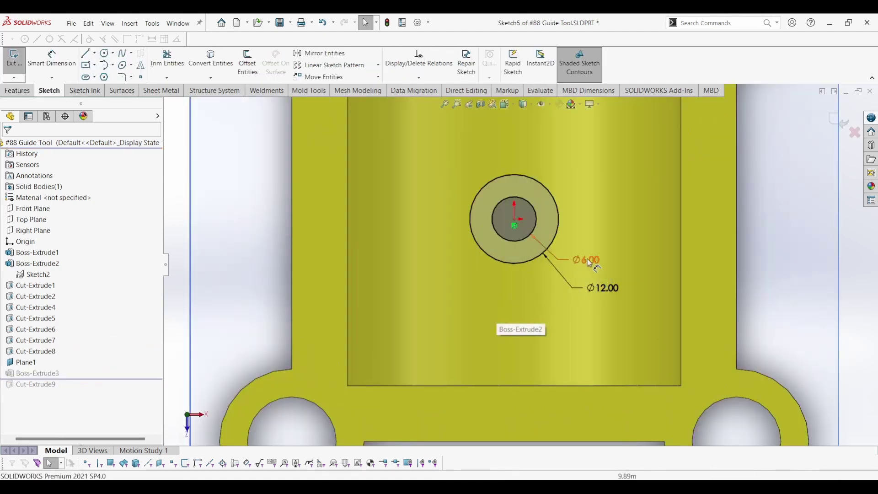
{"action": "left_click_drag", "start_coordinate": [588, 259], "coordinate": [599, 247]}
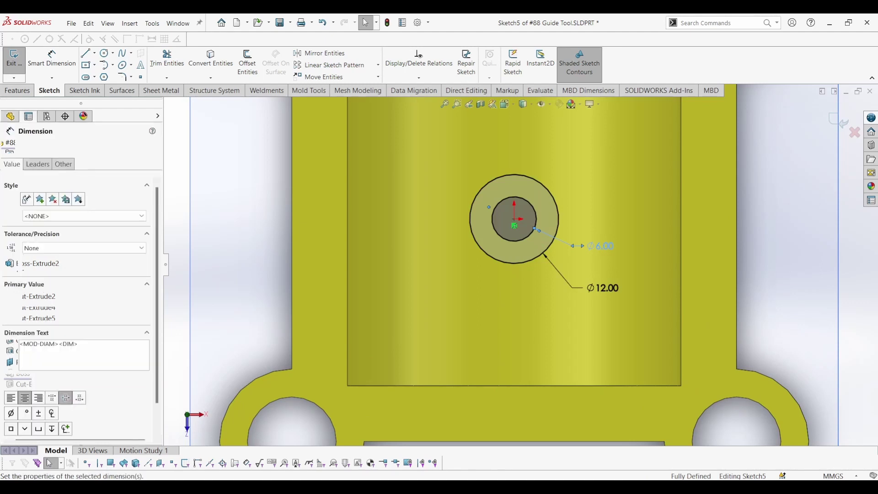
{"action": "left_click_drag", "start_coordinate": [595, 288], "coordinate": [588, 279]}
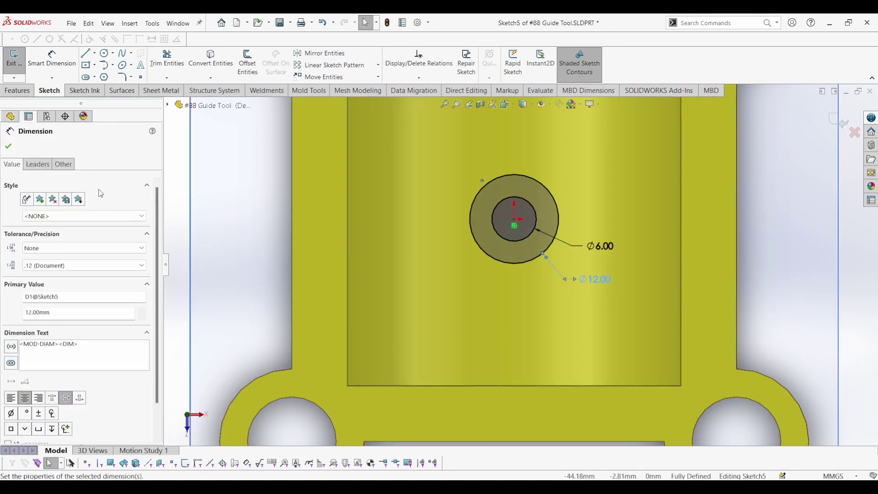
{"action": "left_click", "coordinate": [9, 152]}
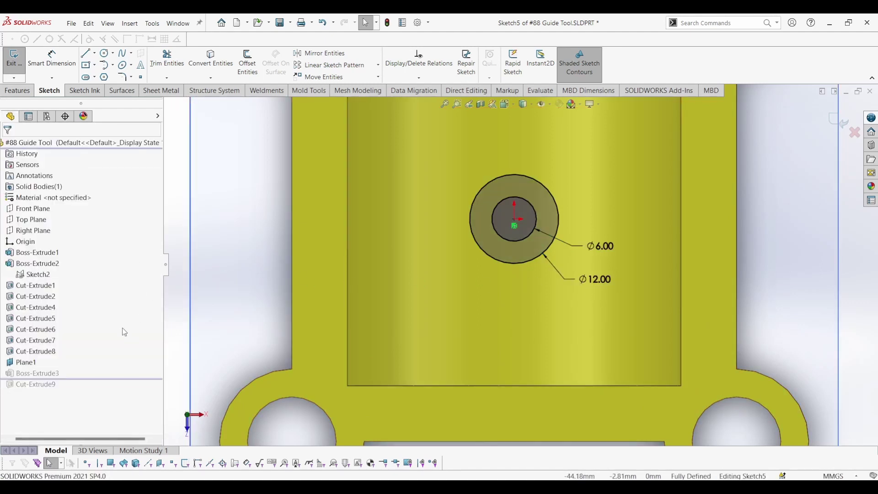
Step: Exit Sketch5 and view the rebuilt part with its top boss in 3D
{"action": "mouse_move", "coordinate": [257, 349]}
{"action": "middle_mouse_down"}
{"action": "mouse_move", "coordinate": [257, 294]}
{"action": "mouse_move", "coordinate": [173, 305]}
{"action": "middle_mouse_up"}
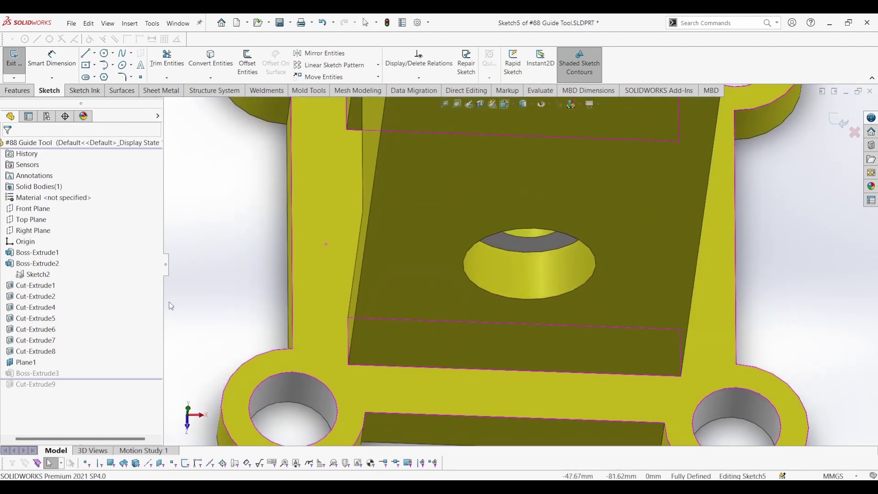
{"action": "scroll", "coordinate": [685, 198], "scroll_direction": "down", "scroll_amount": 4}
{"action": "left_click", "coordinate": [839, 120]}
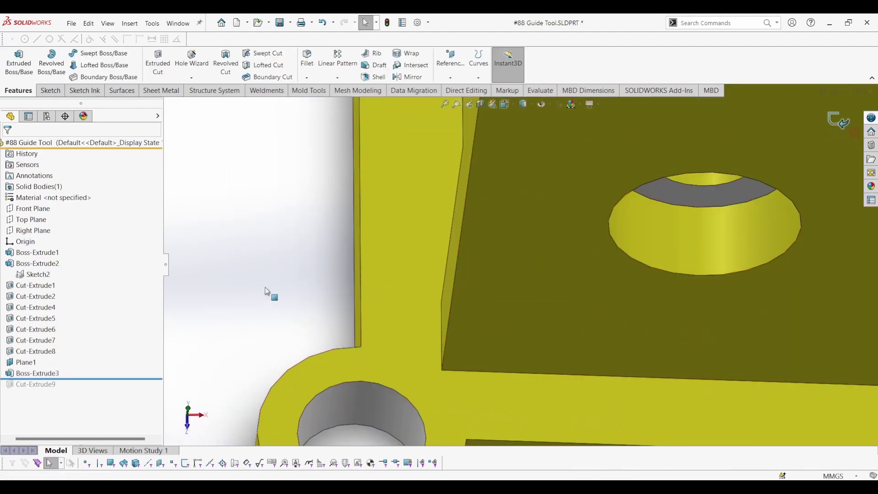
{"action": "scroll", "coordinate": [266, 291], "scroll_direction": "up", "scroll_amount": 5}
{"action": "right_click_drag", "start_coordinate": [265, 289], "coordinate": [355, 219]}
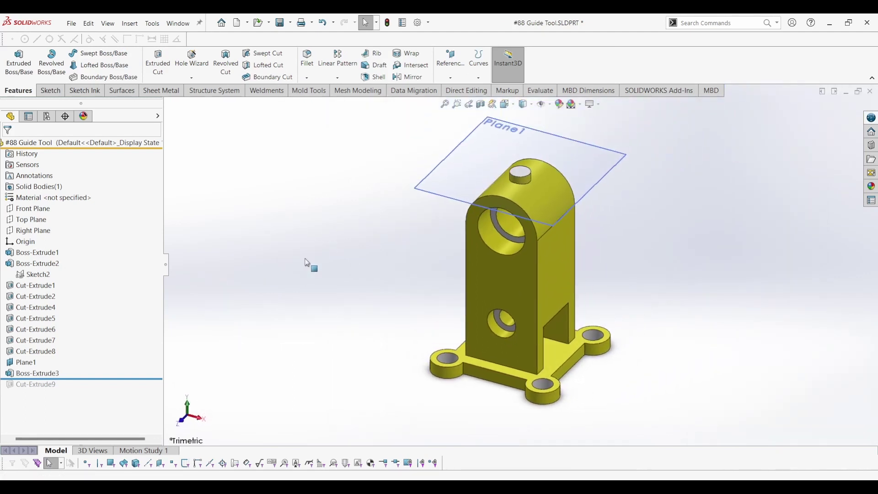
Step: Redefine Boss-Extrude3 as Up To Surface on the curved face using Sketch5's Ø12 contour
{"action": "left_click", "coordinate": [51, 374]}
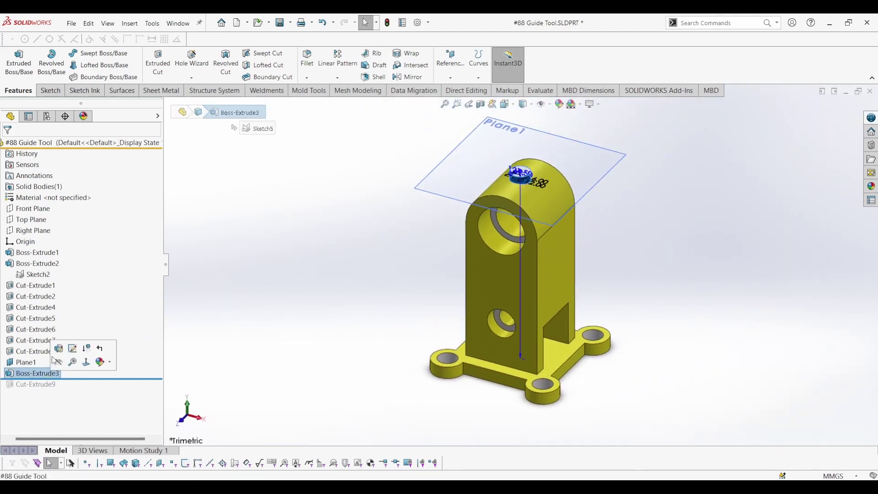
{"action": "left_click", "coordinate": [58, 350]}
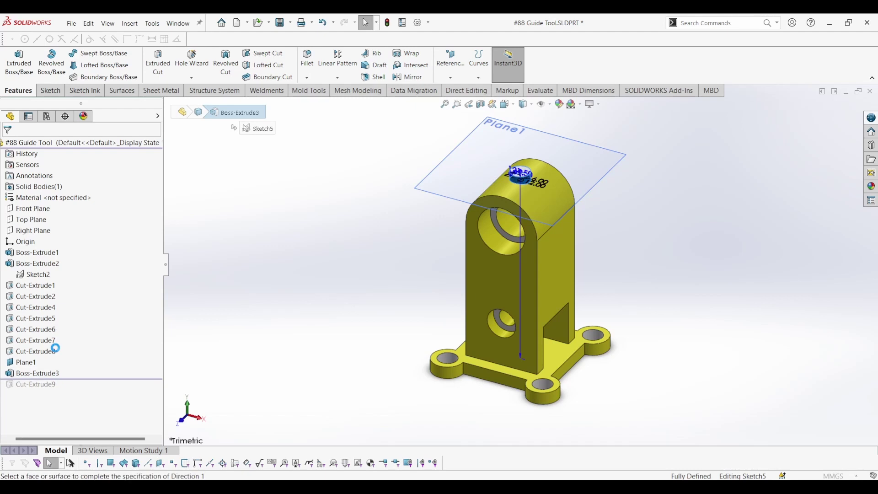
{"action": "scroll", "coordinate": [554, 165], "scroll_direction": "down", "scroll_amount": 5}
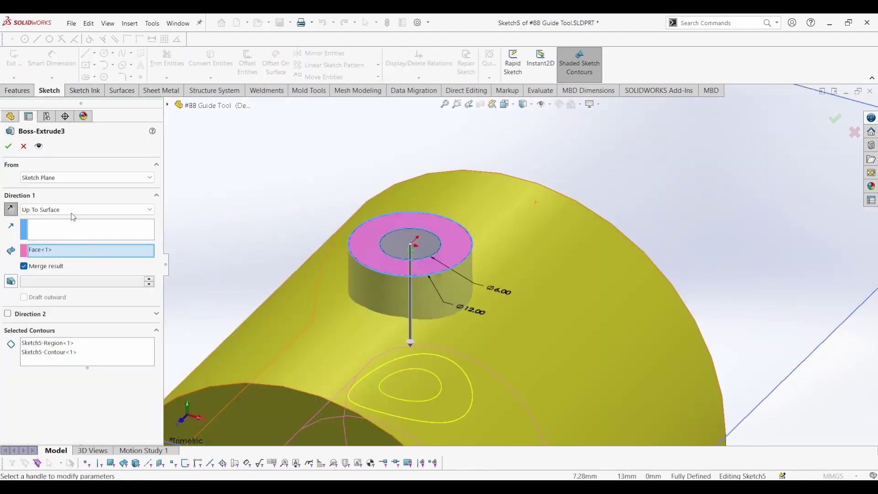
{"action": "left_click", "coordinate": [74, 351]}
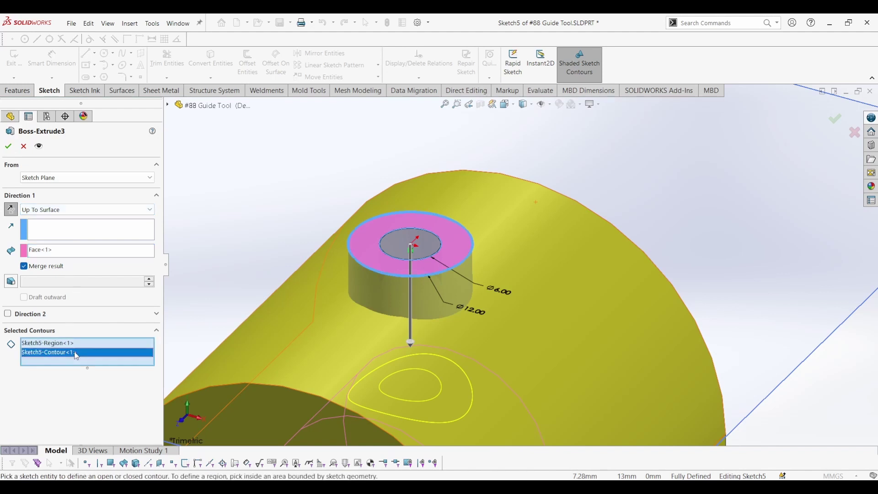
{"action": "left_click", "coordinate": [74, 342]}
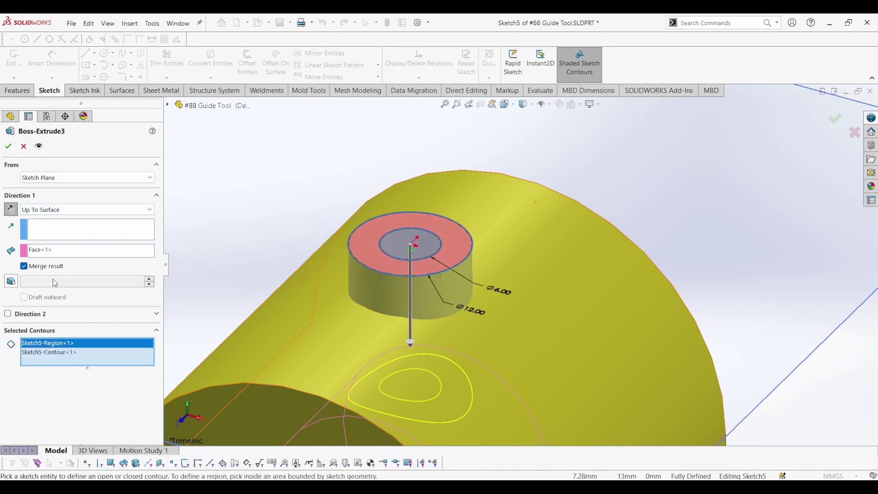
{"action": "left_click", "coordinate": [62, 255]}
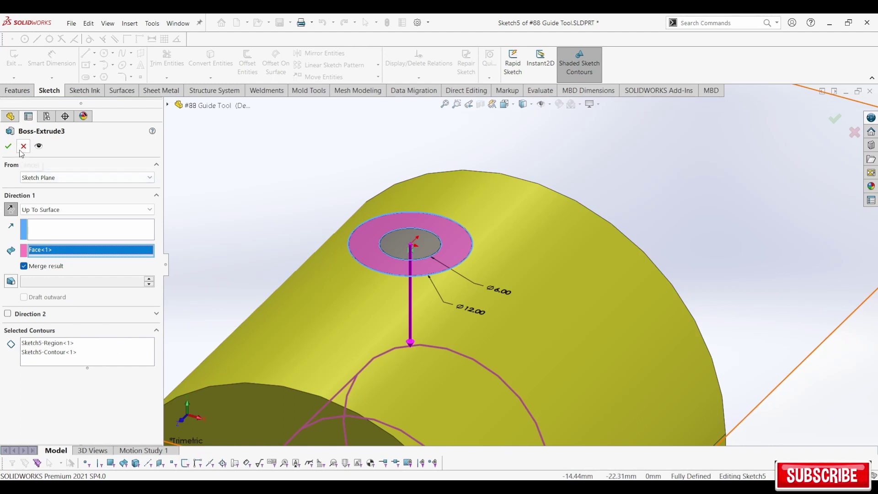
{"action": "left_click", "coordinate": [834, 124]}
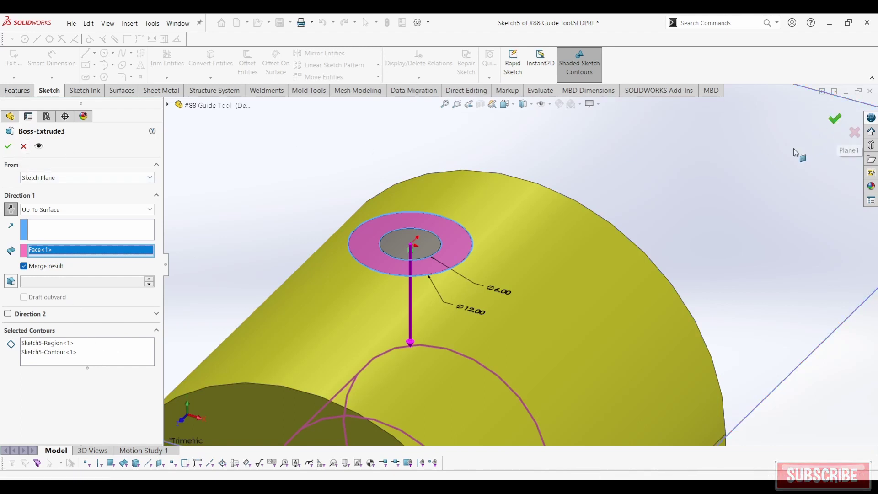
{"action": "scroll", "coordinate": [643, 243], "scroll_direction": "up", "scroll_amount": 3}
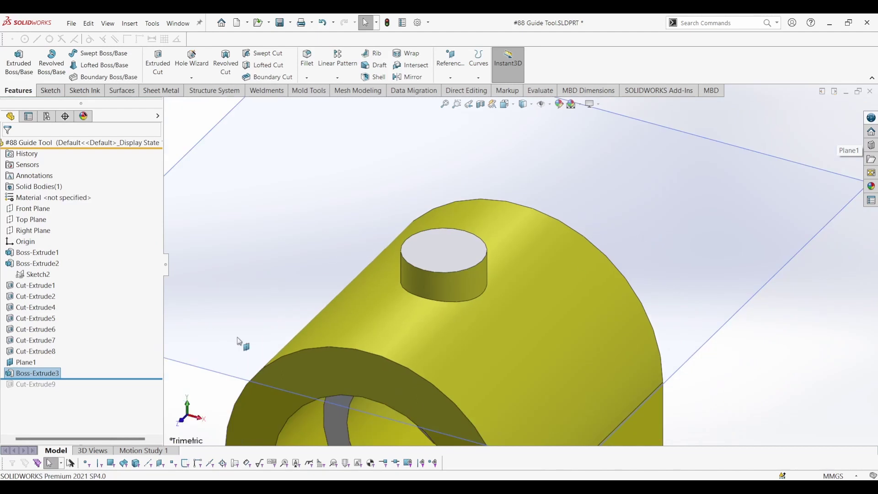
Step: Restore Cut-Extrude9's Ø6 Up To Surface hole through the boss, then hide Plane1
{"action": "left_click_drag", "start_coordinate": [118, 379], "coordinate": [112, 389]}
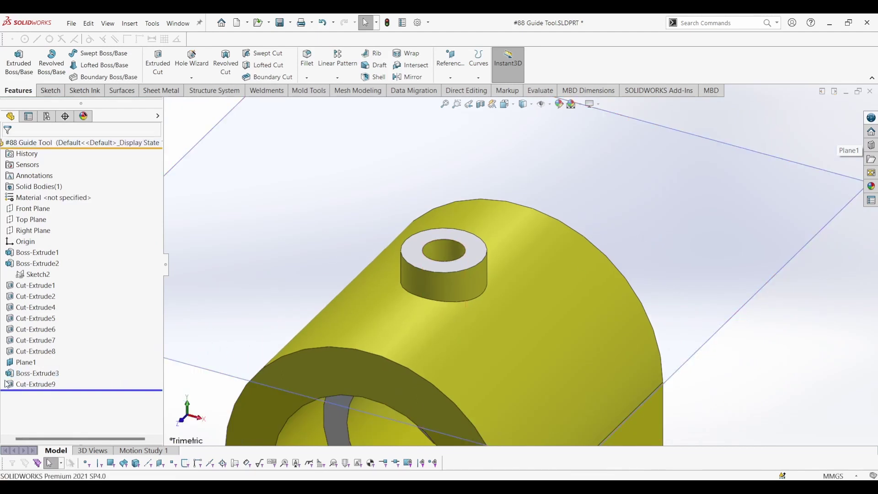
{"action": "left_click", "coordinate": [20, 384]}
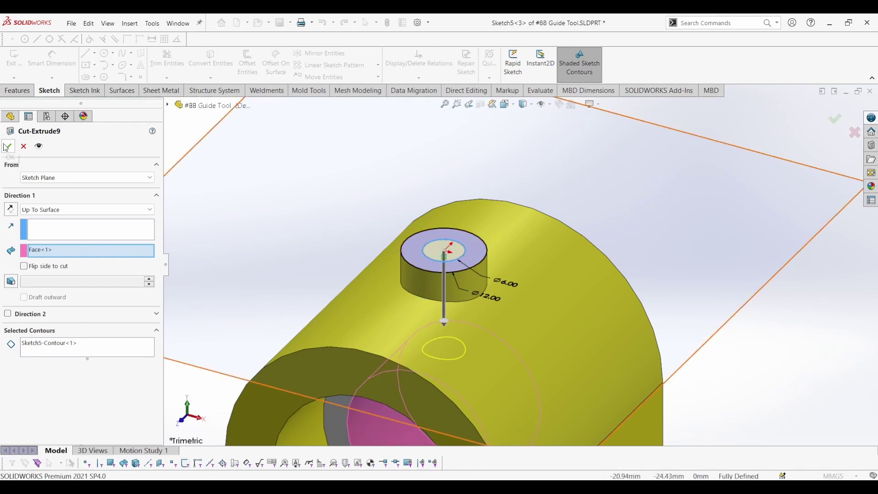
{"action": "scroll", "coordinate": [497, 362], "scroll_direction": "down", "scroll_amount": 2}
{"action": "scroll", "coordinate": [496, 375], "scroll_direction": "up", "scroll_amount": 5}
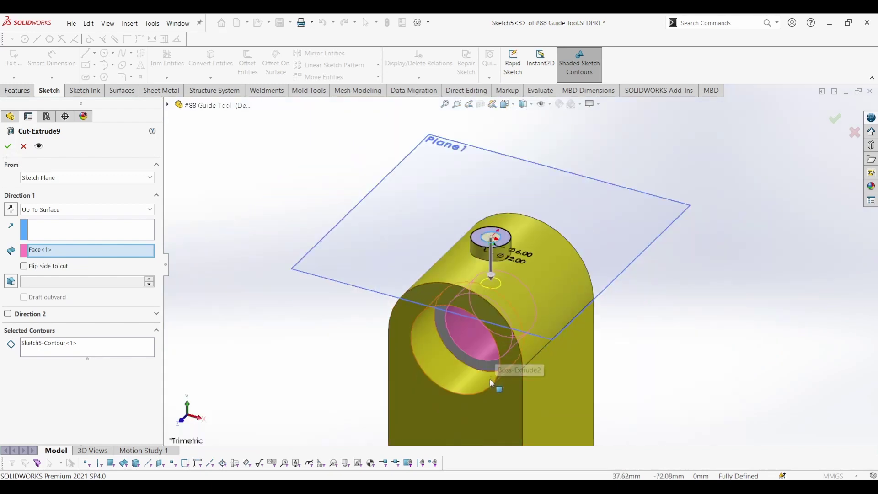
{"action": "middle_click_drag", "start_coordinate": [491, 383], "coordinate": [127, 322]}
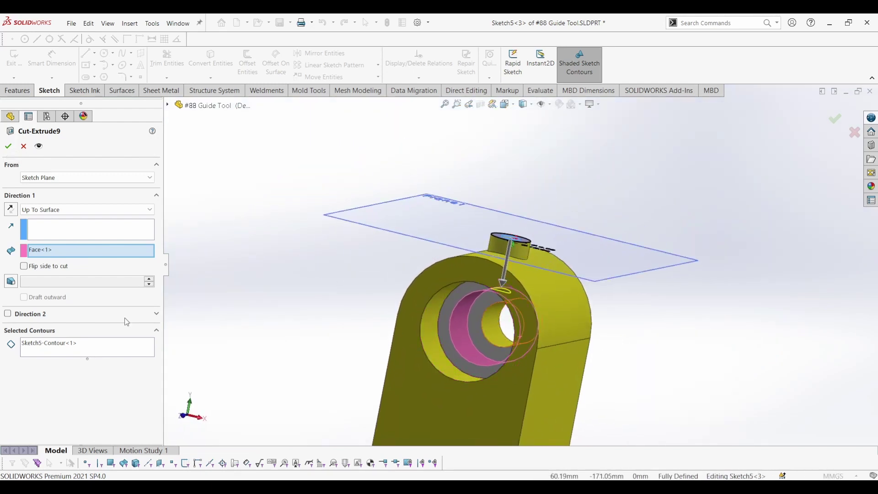
{"action": "left_click", "coordinate": [8, 146]}
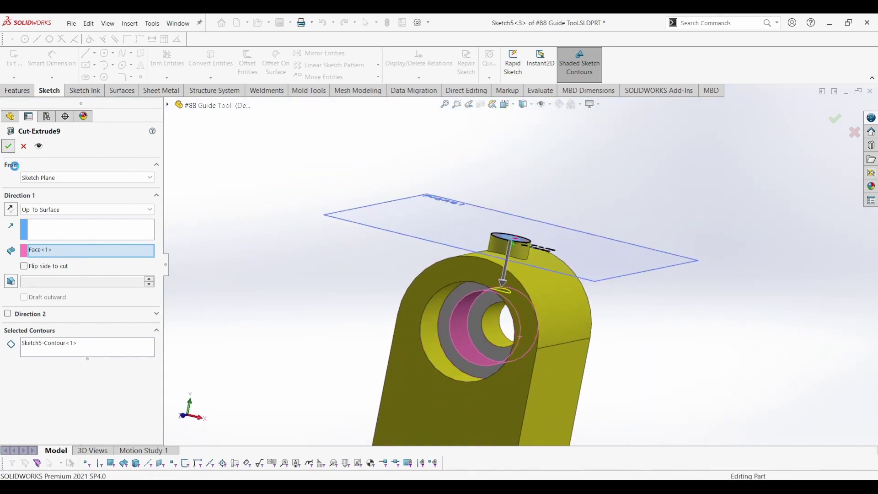
{"action": "right_click", "coordinate": [362, 220]}
{"action": "left_click", "coordinate": [390, 205]}
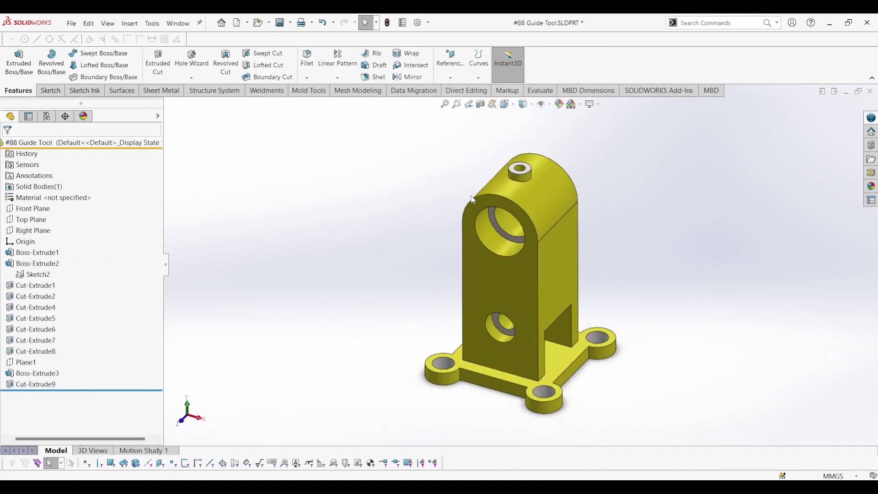
{"action": "mouse_move", "coordinate": [394, 276]}
{"action": "middle_mouse_down"}
{"action": "mouse_move", "coordinate": [453, 368]}
{"action": "mouse_move", "coordinate": [372, 406]}
{"action": "mouse_move", "coordinate": [378, 358]}
{"action": "mouse_move", "coordinate": [478, 253]}
{"action": "middle_mouse_up"}
{"action": "left_click", "coordinate": [468, 104]}
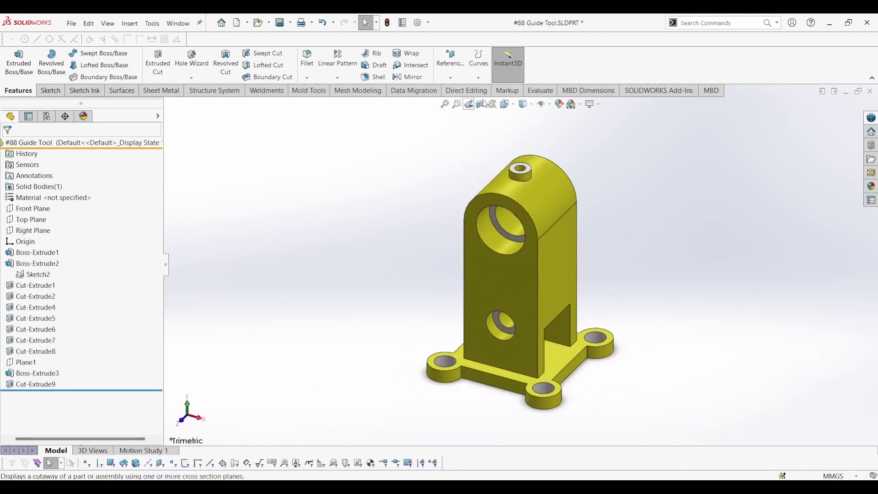
{"action": "left_click", "coordinate": [484, 105]}
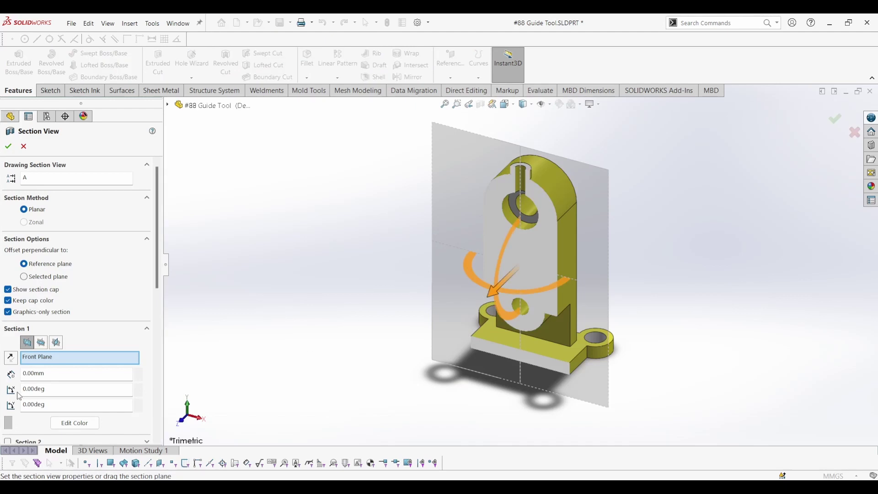
{"action": "left_click", "coordinate": [54, 345]}
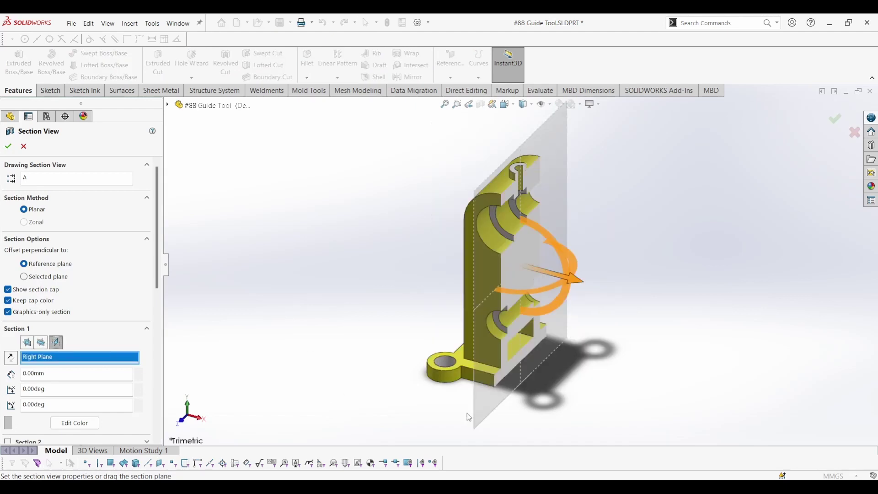
{"action": "mouse_move", "coordinate": [437, 416]}
{"action": "middle_mouse_down"}
{"action": "mouse_move", "coordinate": [378, 392]}
{"action": "mouse_move", "coordinate": [392, 405]}
{"action": "mouse_move", "coordinate": [490, 406]}
{"action": "middle_mouse_up"}
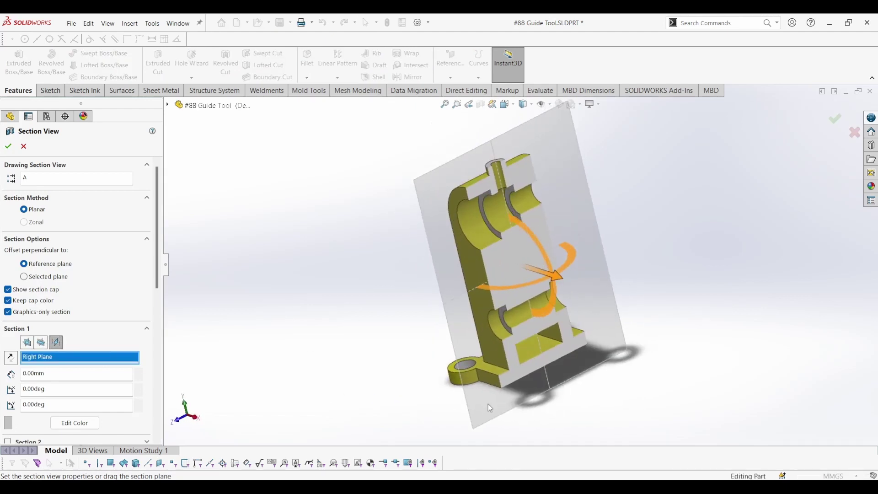
{"action": "mouse_move", "coordinate": [559, 284]}
{"action": "left_mouse_down"}
{"action": "mouse_move", "coordinate": [524, 281]}
{"action": "mouse_move", "coordinate": [570, 301]}
{"action": "mouse_move", "coordinate": [549, 300]}
{"action": "left_mouse_up"}
{"action": "mouse_move", "coordinate": [511, 316]}
{"action": "middle_mouse_down"}
{"action": "mouse_move", "coordinate": [408, 347]}
{"action": "mouse_move", "coordinate": [407, 355]}
{"action": "mouse_move", "coordinate": [450, 334]}
{"action": "middle_mouse_up"}
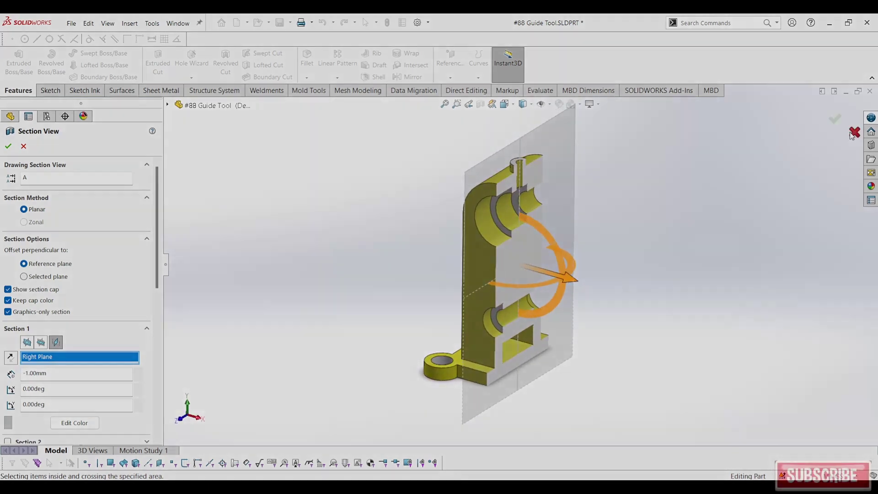
{"action": "left_click", "coordinate": [833, 120]}
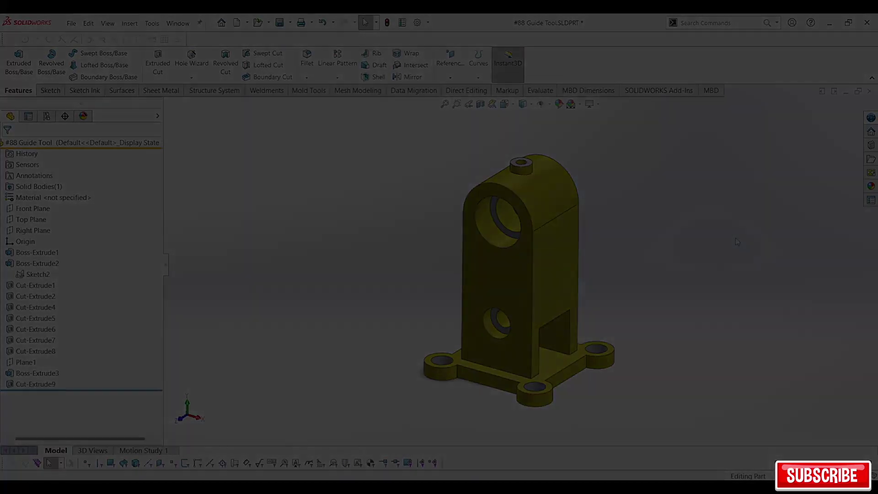